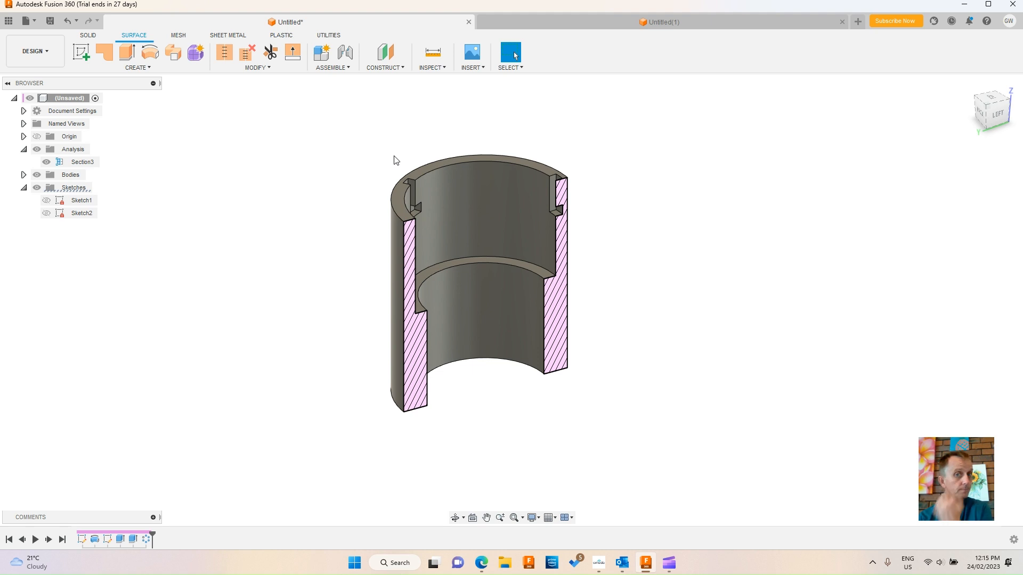
# Examine the slots cut inside the upper rim of the sectioned sleeve
pyautogui.scroll(1, 461, 198)
pyautogui.scroll(1, 460, 198)
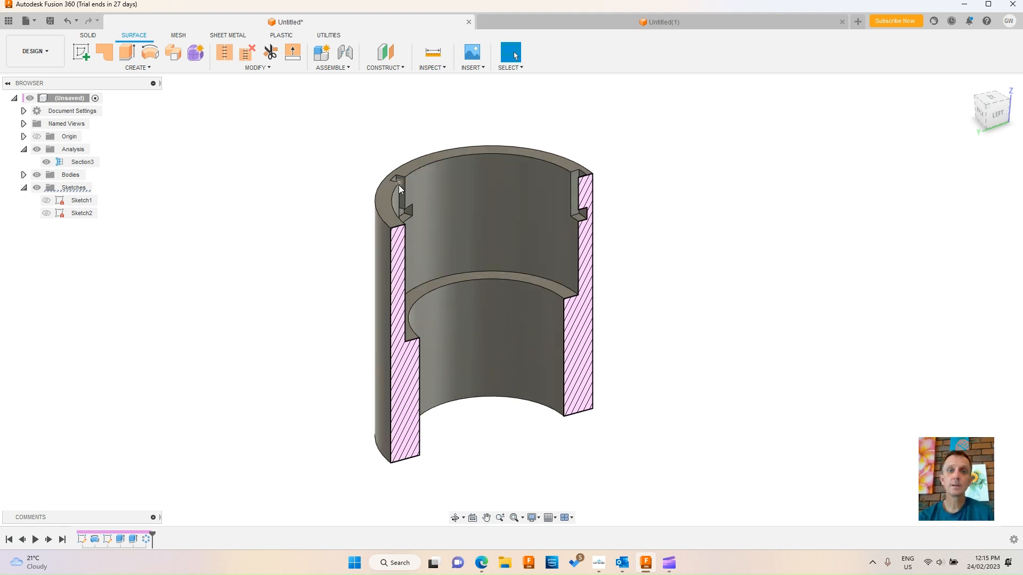
pyautogui.scroll(2, 537, 207)
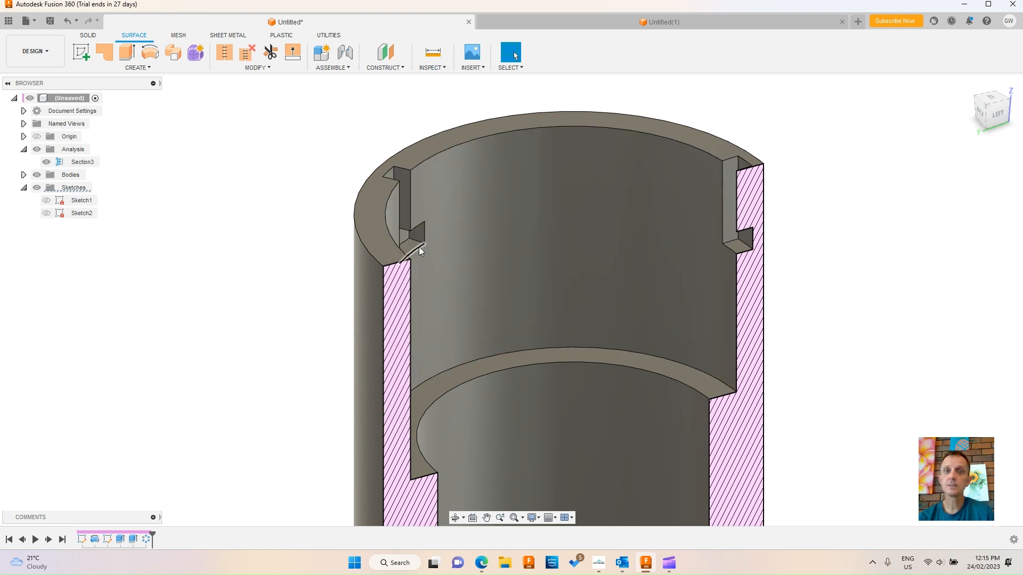
pyautogui.scroll(-3, 531, 241)
pyautogui.scroll(-1, 528, 242)
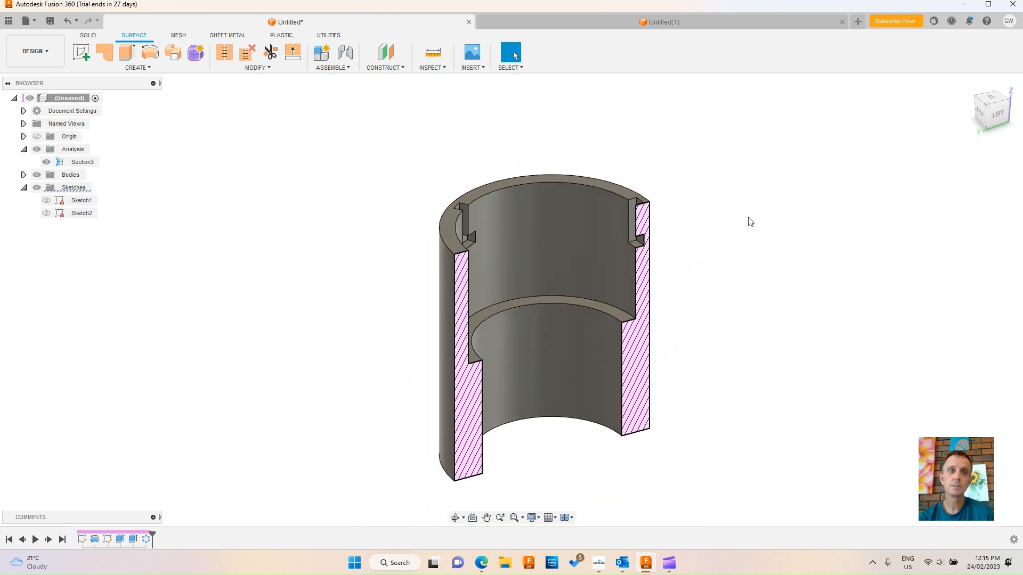
# Switch to the empty Untitled(1) design and start a sketch on the front XZ plane
pyautogui.click(606, 18)
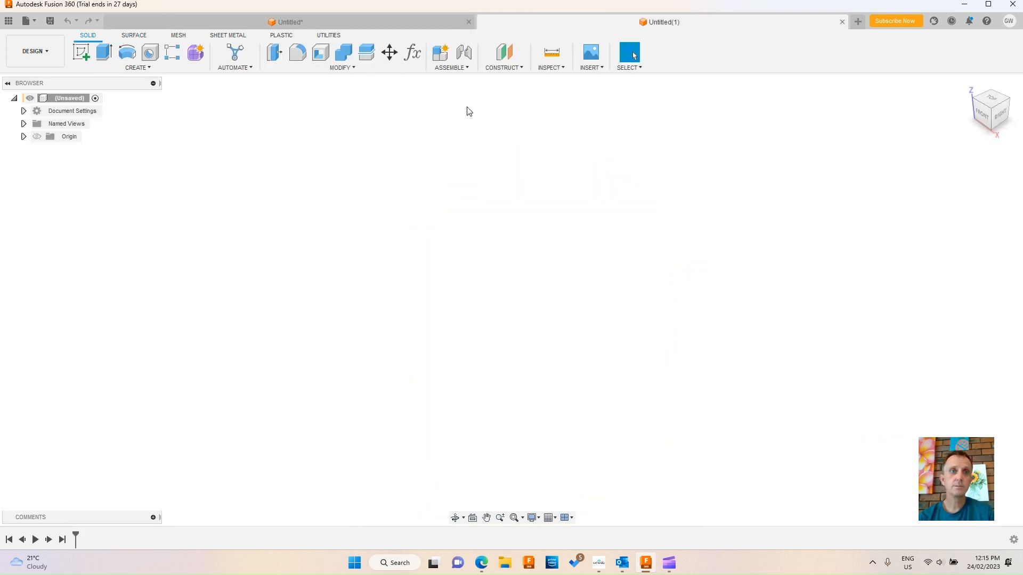
pyautogui.click(82, 53)
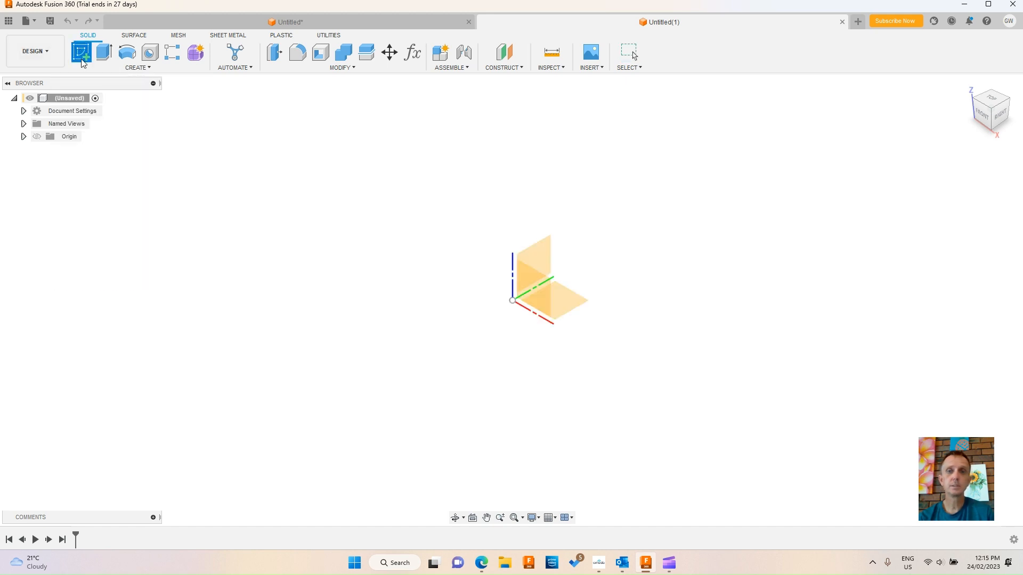
pyautogui.click(544, 287)
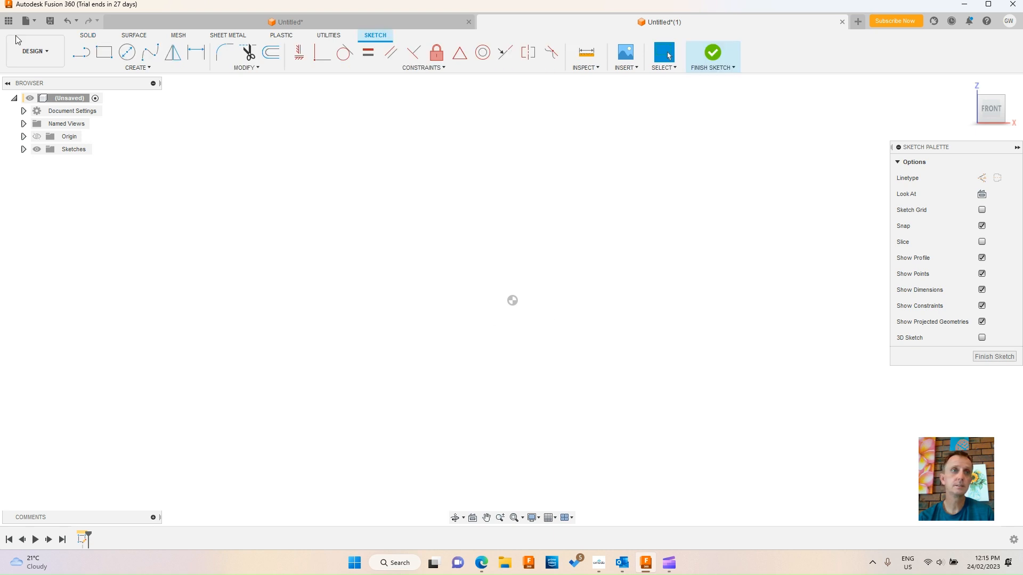
# Draw a closed stepped wall profile with lines on the positive X side of the origin, narrower above the step and wider below
pyautogui.click(81, 53)
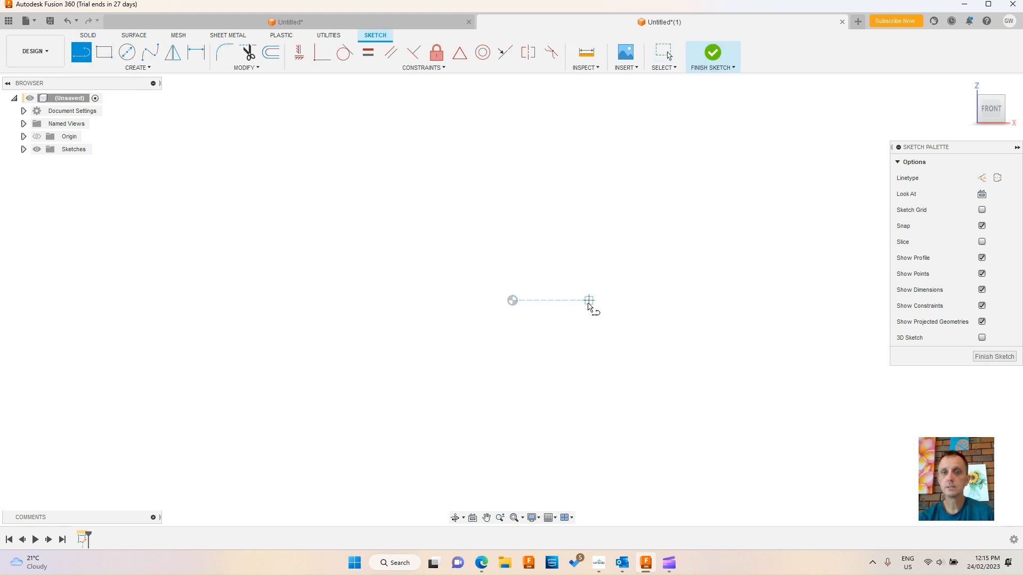
pyautogui.click(588, 300)
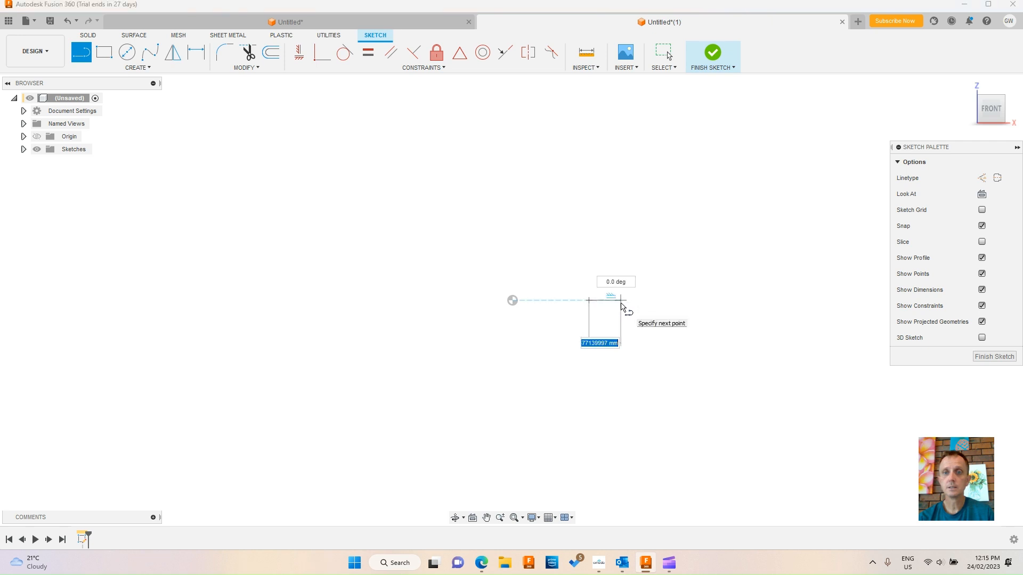
pyautogui.click(620, 301)
pyautogui.click(620, 173)
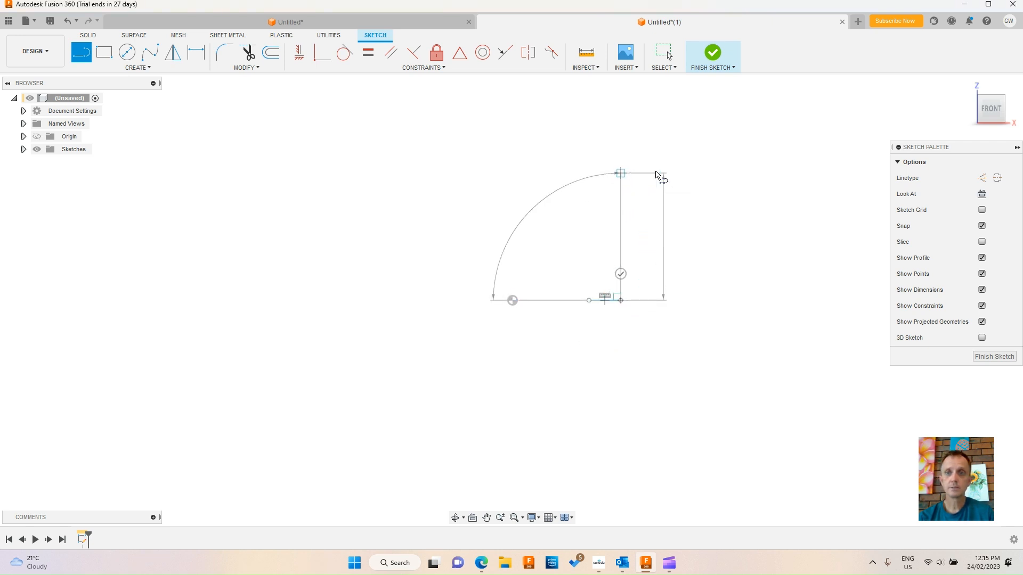
pyautogui.click(664, 173)
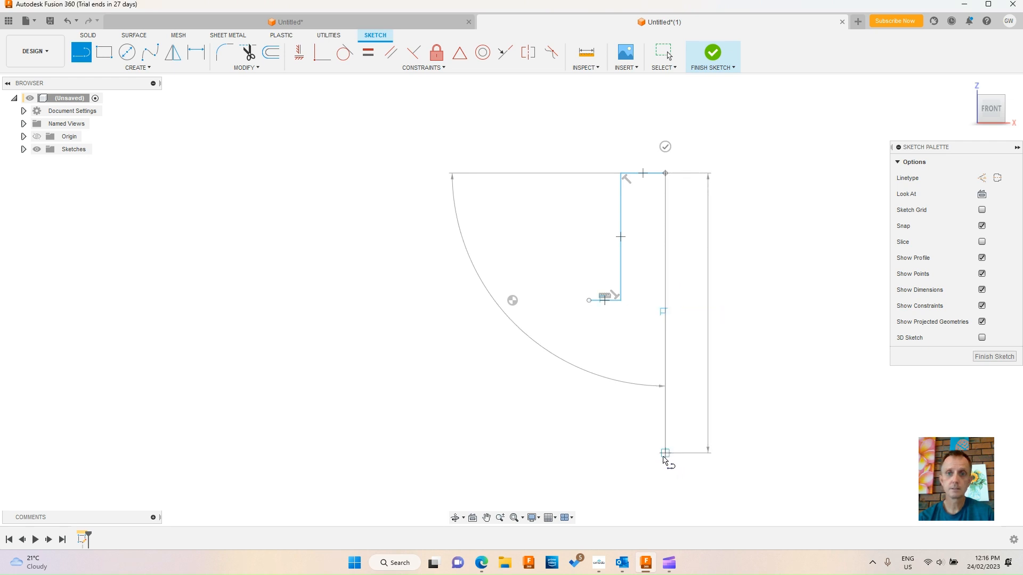
pyautogui.click(666, 454)
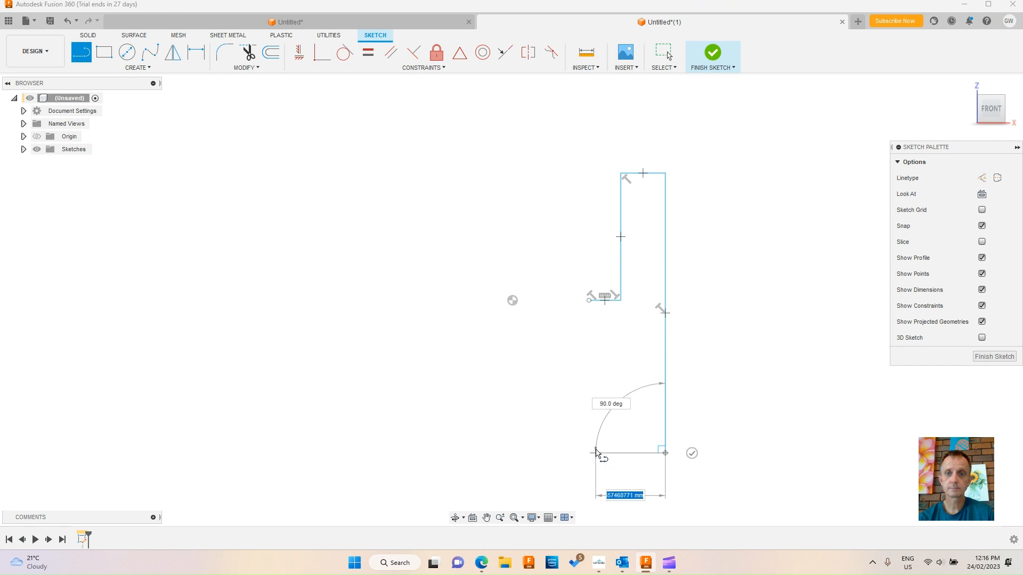
pyautogui.click(582, 452)
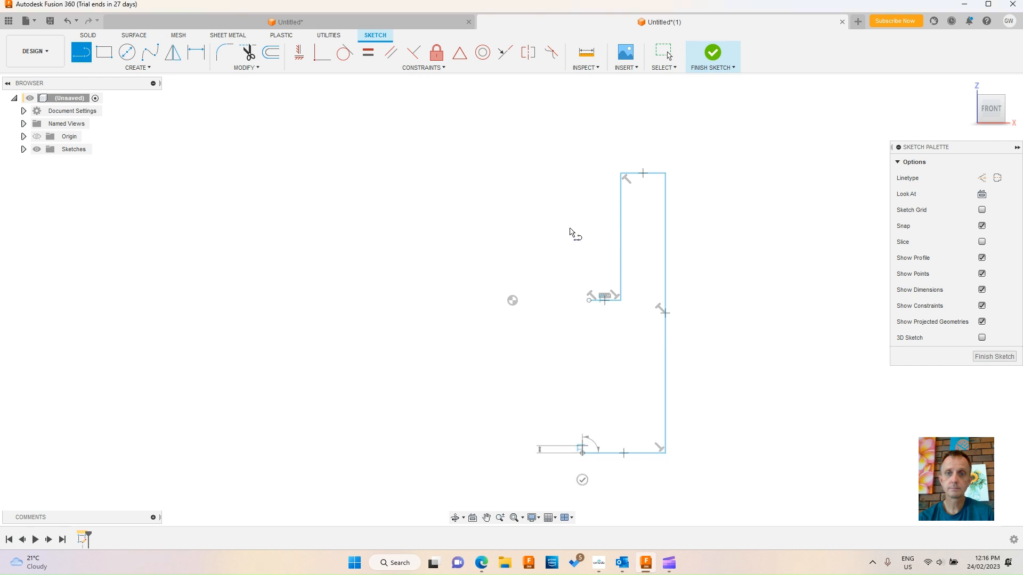
pyautogui.click(589, 299)
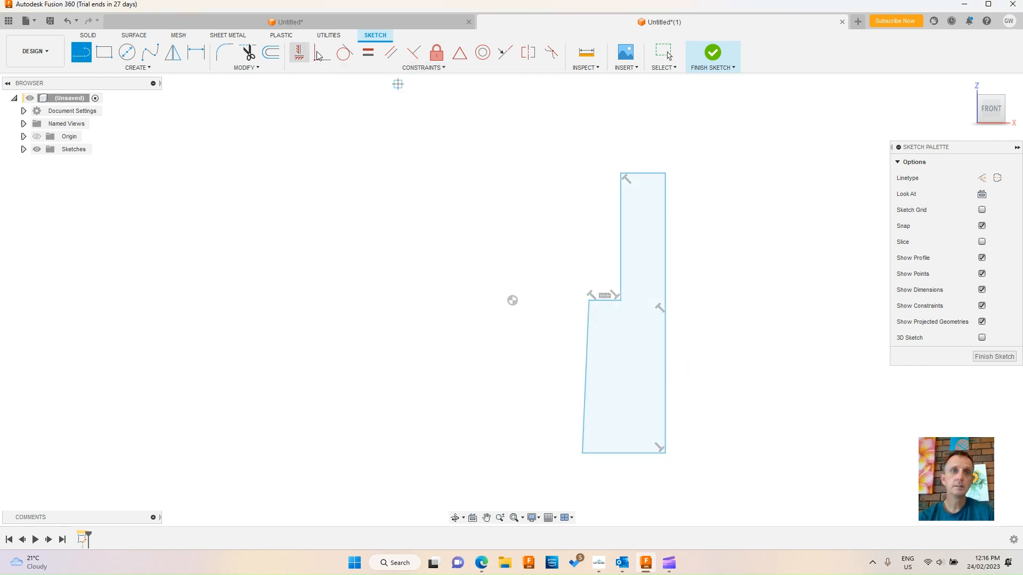
# Constrain the lower section's inner edge to vertical and align its upper corner horizontally with the origin
pyautogui.click(299, 53)
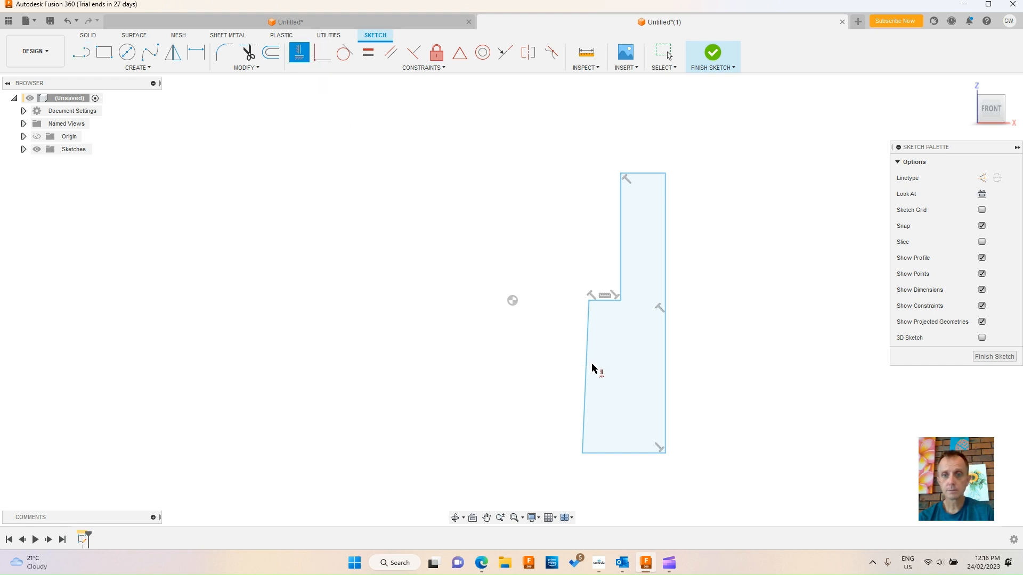
pyautogui.click(589, 370)
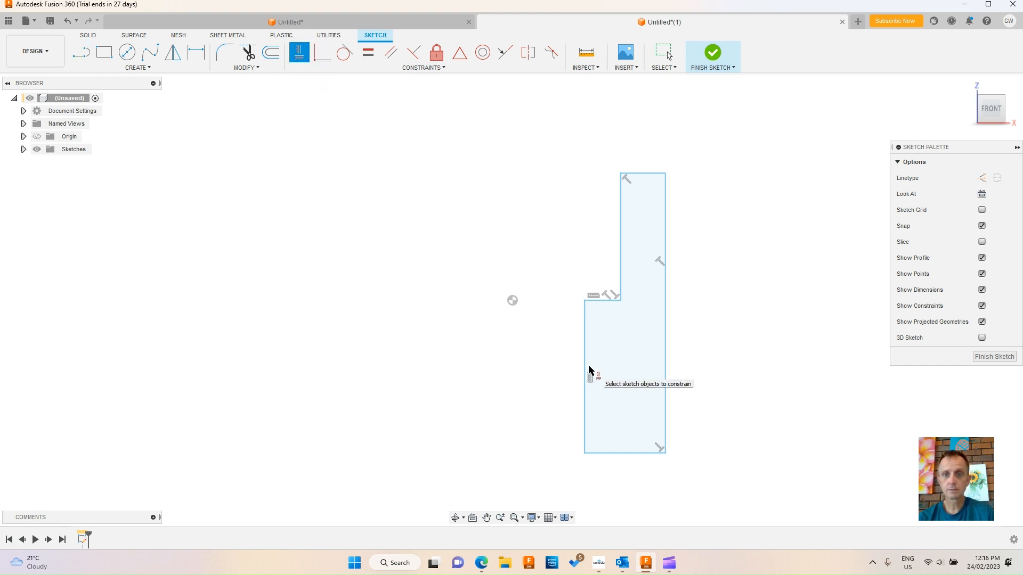
pyautogui.click(584, 300)
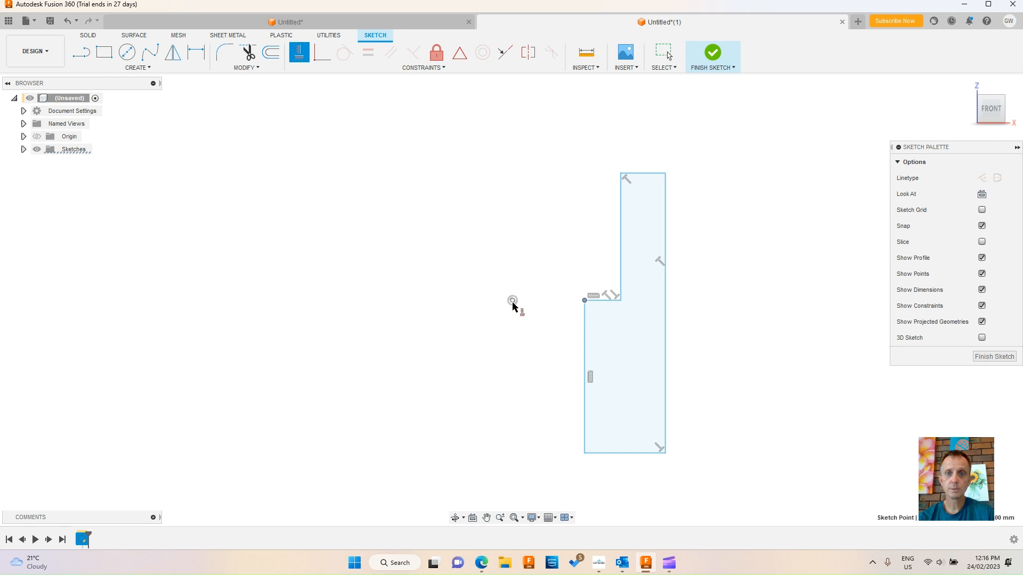
pyautogui.click(513, 301)
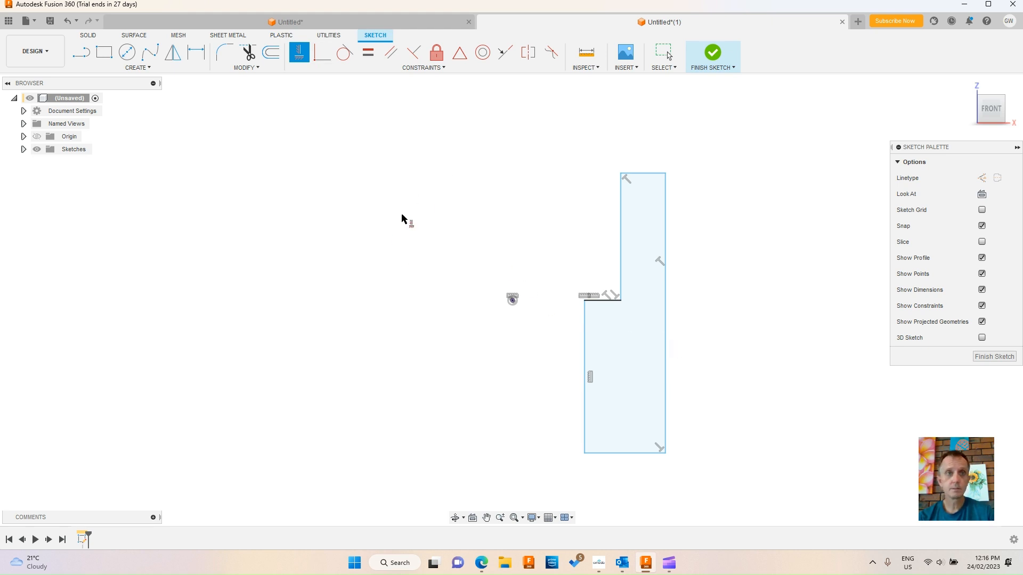
# Add a horizontal construction line from the step's inside corner to the midpoint of the profile's outer edge
pyautogui.click(84, 54)
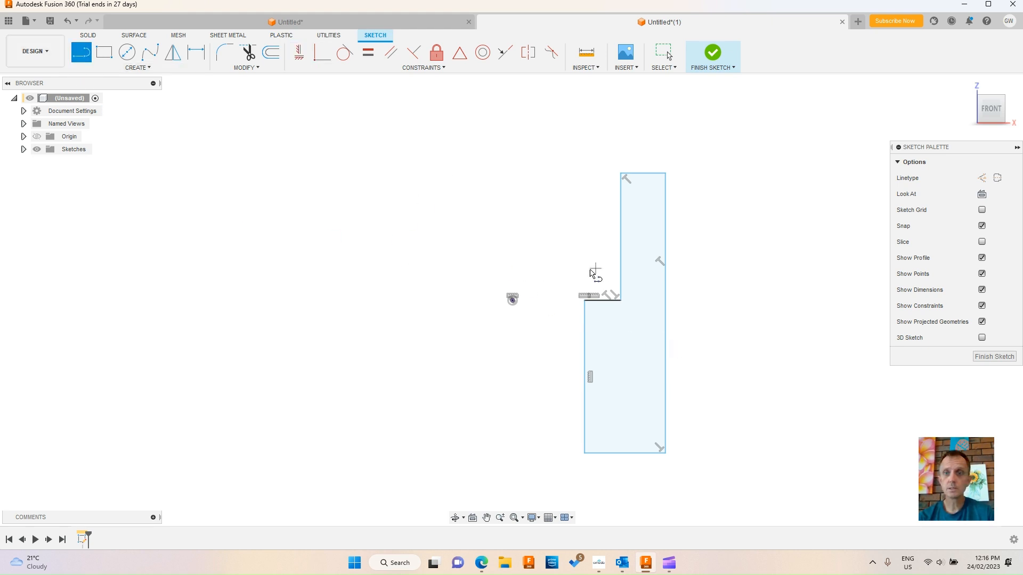
pyautogui.click(620, 300)
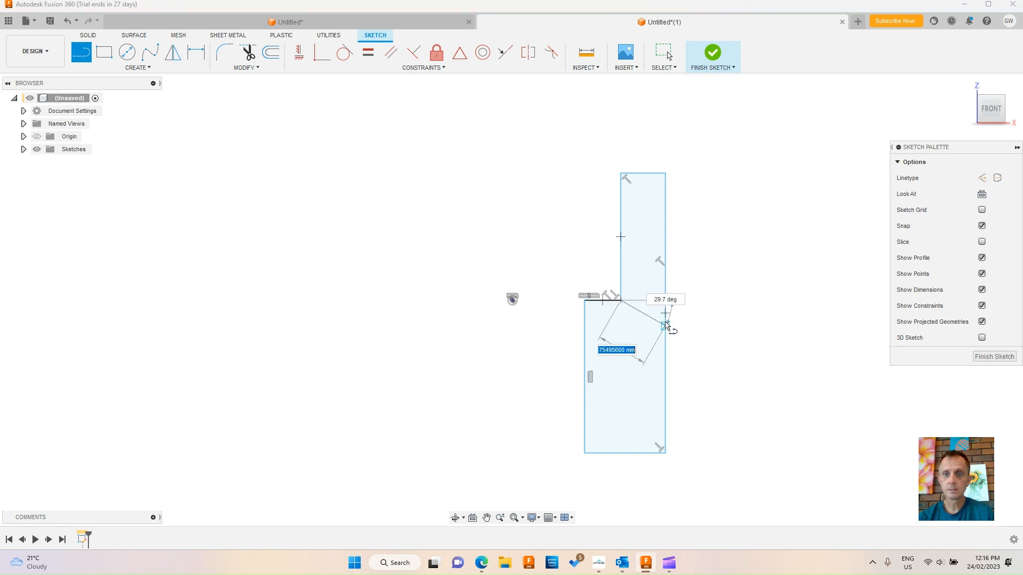
pyautogui.click(665, 312)
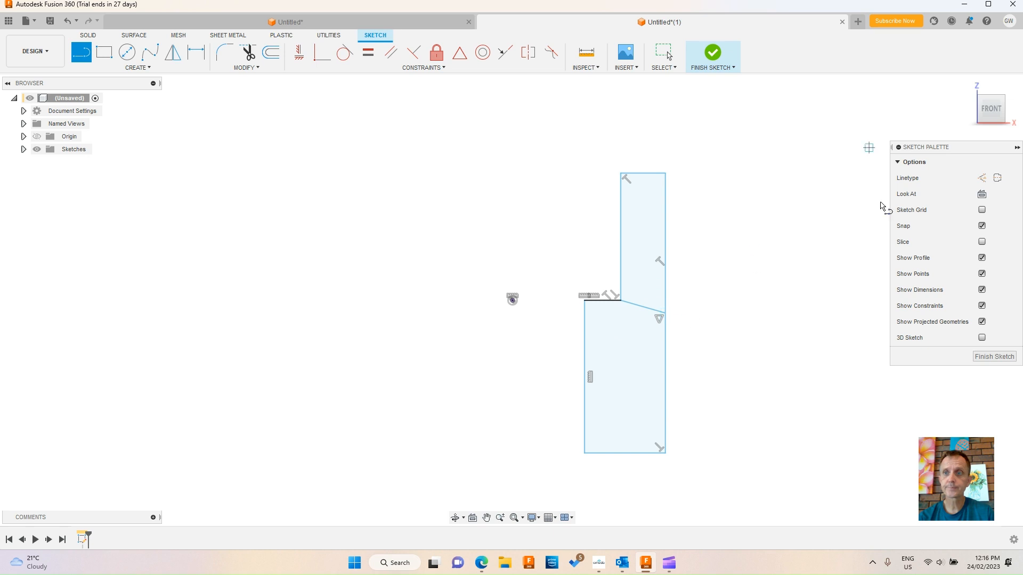
pyautogui.press('Escape')
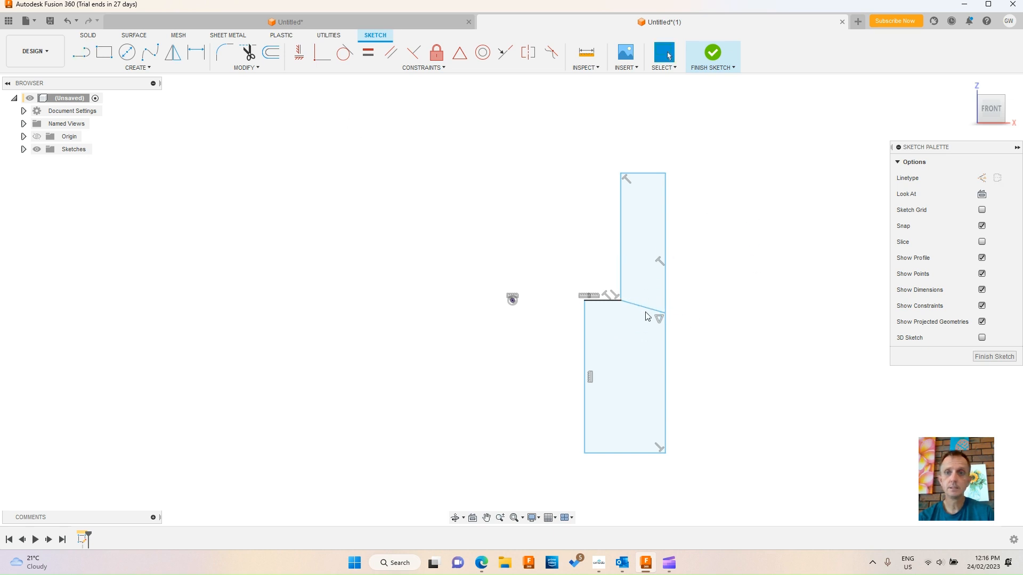
pyautogui.click(647, 309)
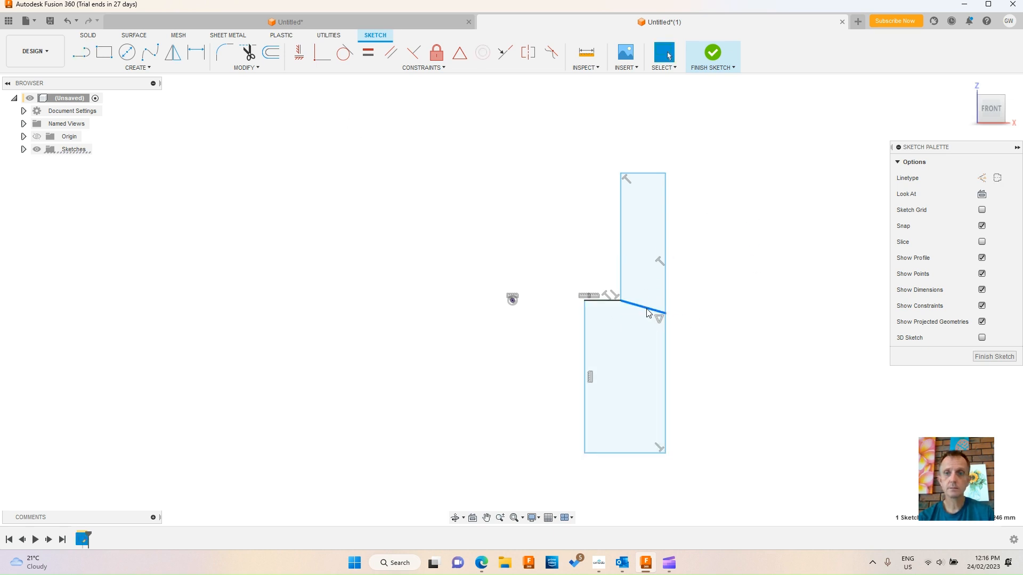
pyautogui.press('x')
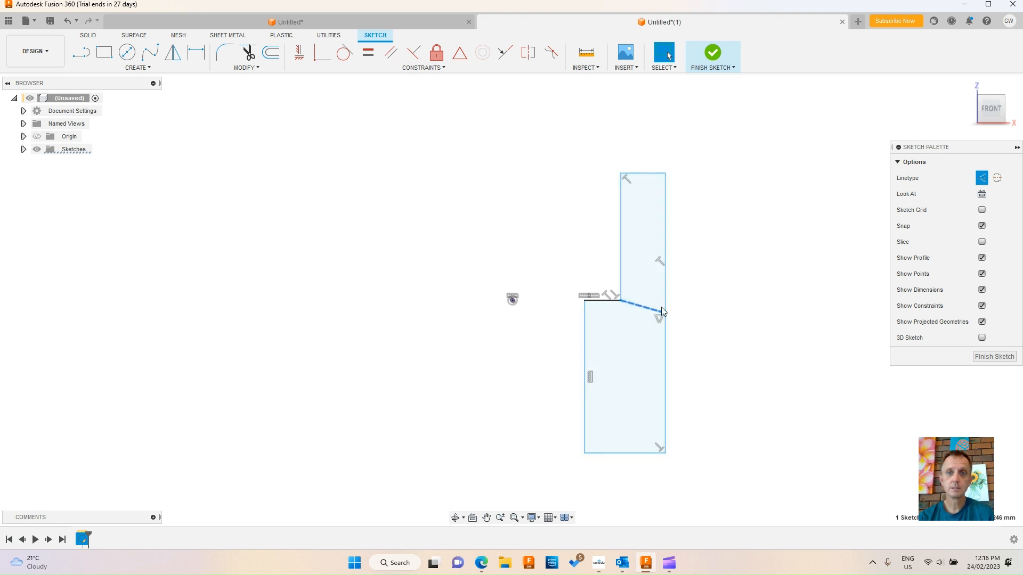
pyautogui.click(300, 53)
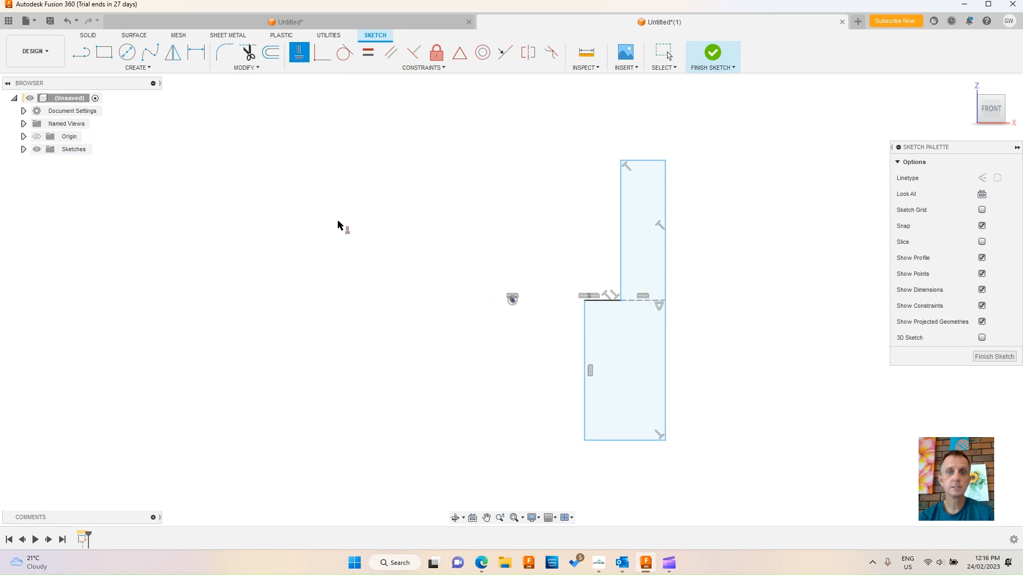
# Dimension the horizontal distance from the origin to the lower section's inner edge as 25 mm
pyautogui.scroll(1, 651, 303)
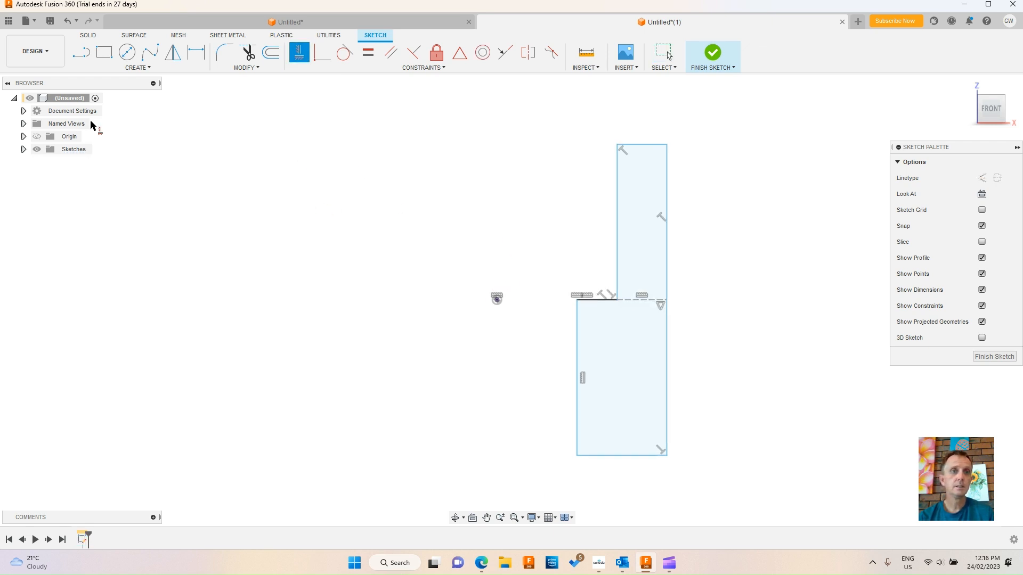
pyautogui.press('d')
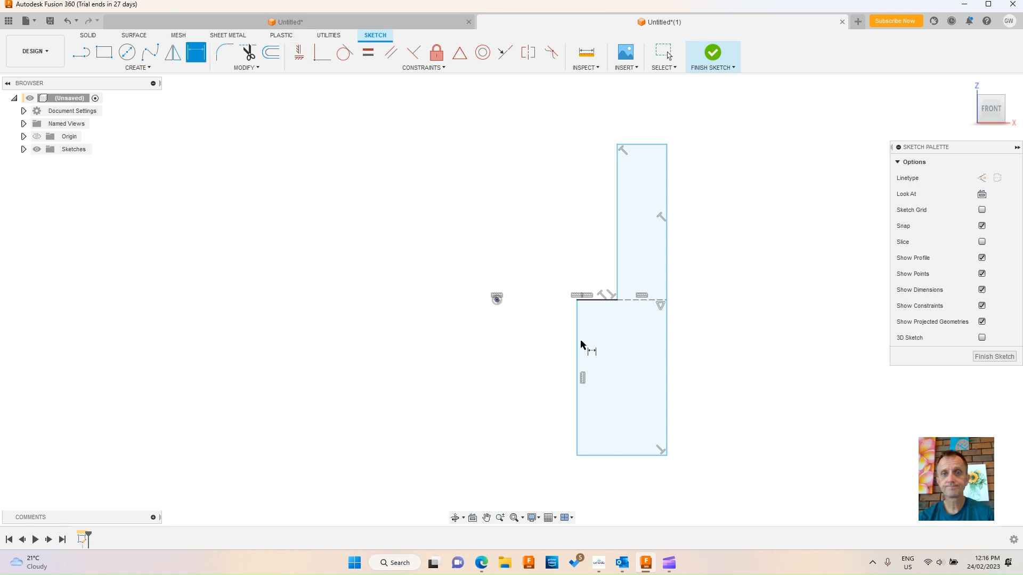
pyautogui.click(497, 300)
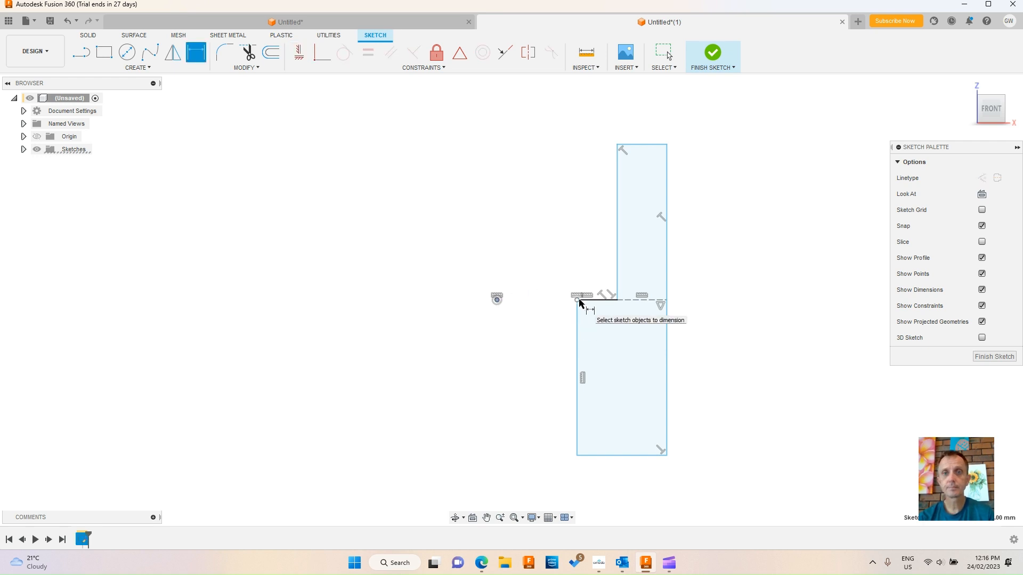
pyautogui.click(578, 299)
pyautogui.click(534, 282)
pyautogui.write('25')
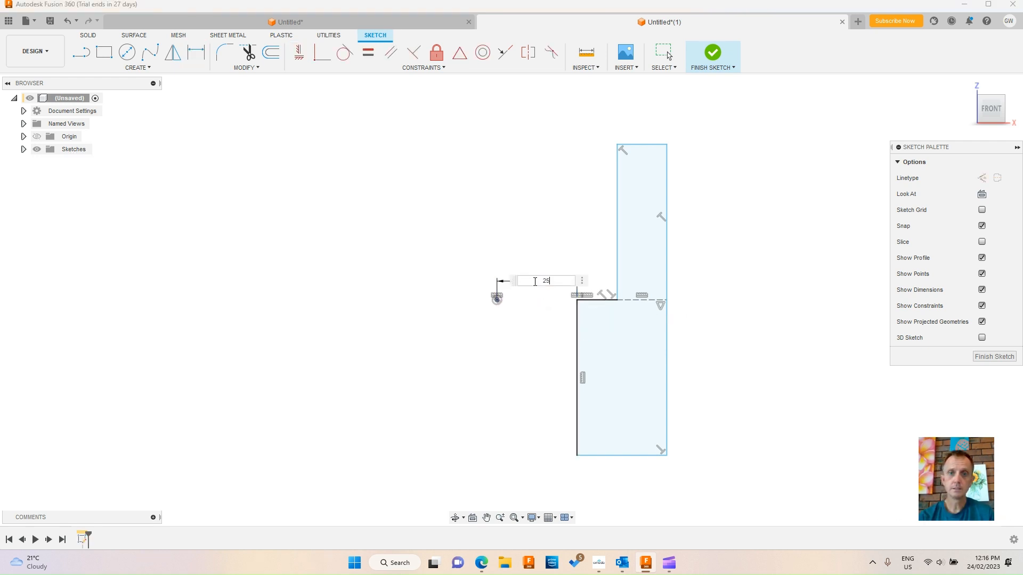
pyautogui.press('Return')
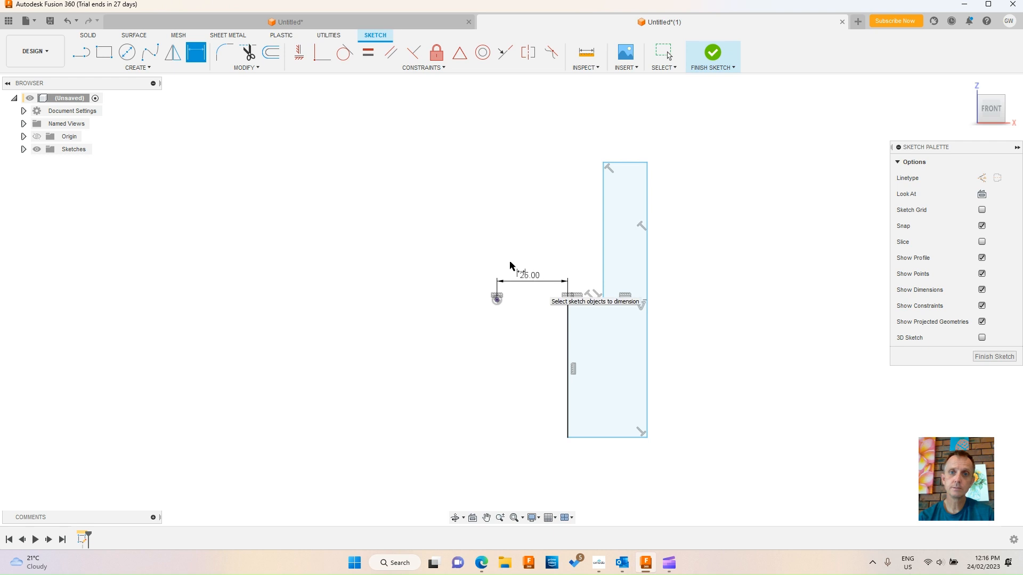
# Dimension the profile's bottom edge as 10 mm
pyautogui.click(601, 438)
pyautogui.click(609, 470)
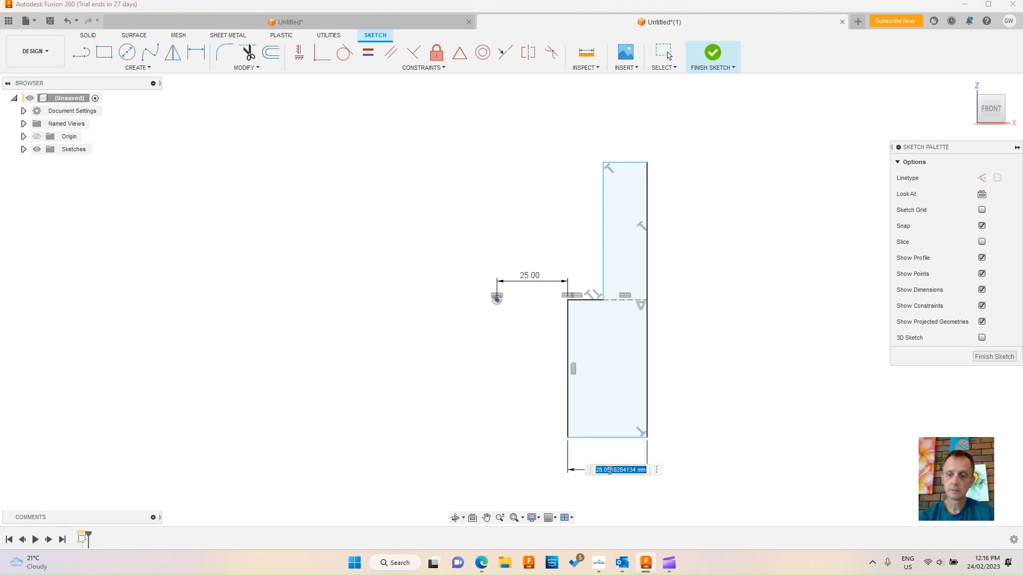
pyautogui.write('10')
pyautogui.press('Return')
# Move the upper section's flipped vertical edge back inside the outer edge, leaving a wall about 5.5 mm wide
pyautogui.scroll(4, 591, 157)
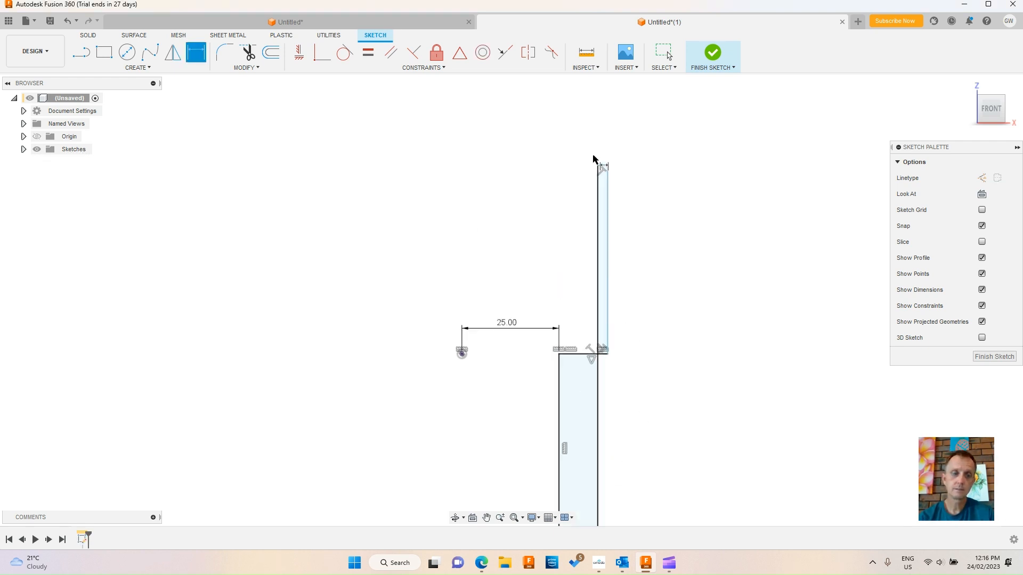
pyautogui.press('Escape')
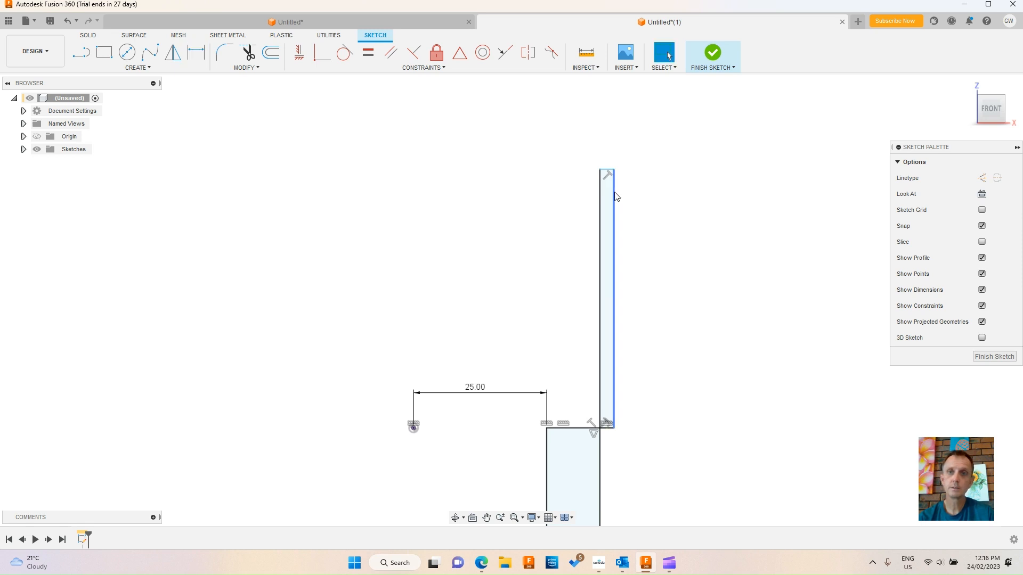
pyautogui.moveTo(601, 199); pyautogui.dragTo(571, 204)
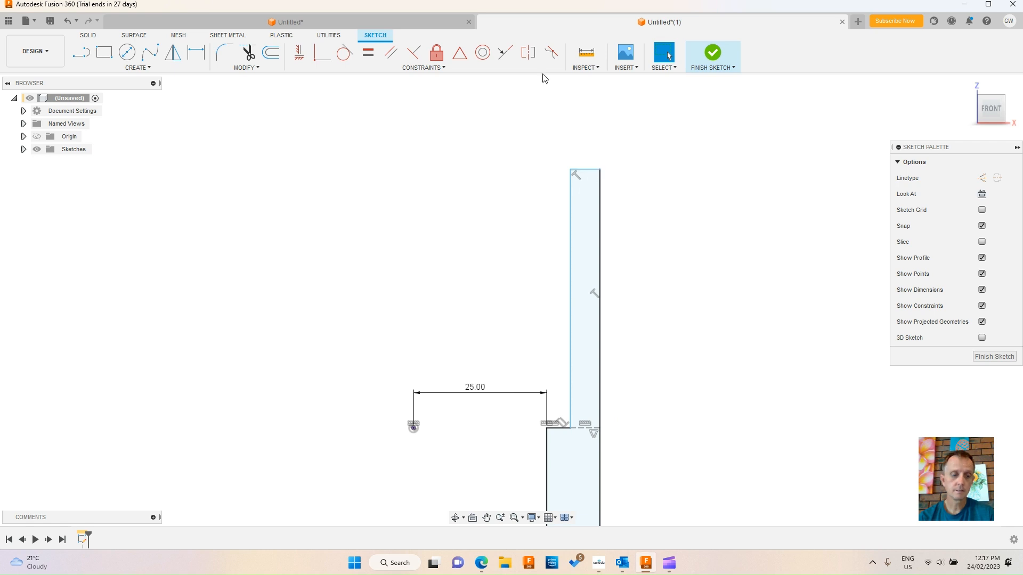
# Dimension the top edge of the upper wall section as 5 mm
pyautogui.press('d')
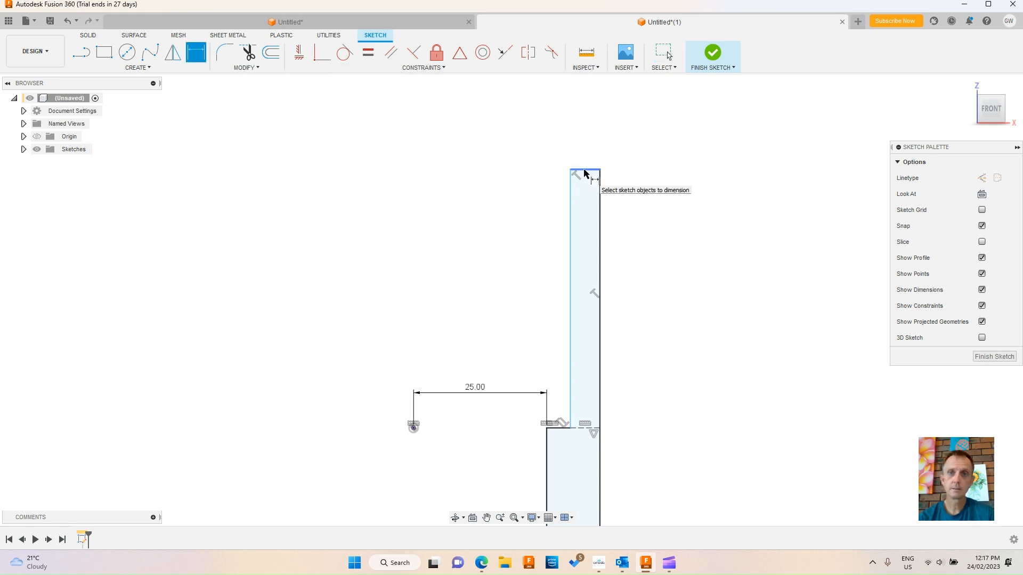
pyautogui.click(584, 174)
pyautogui.click(640, 144)
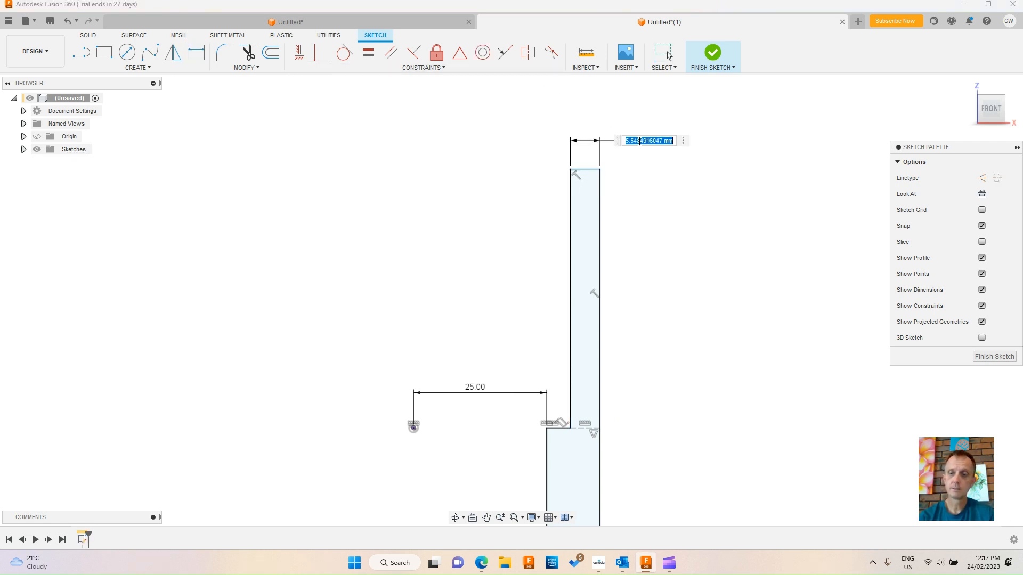
pyautogui.write('5')
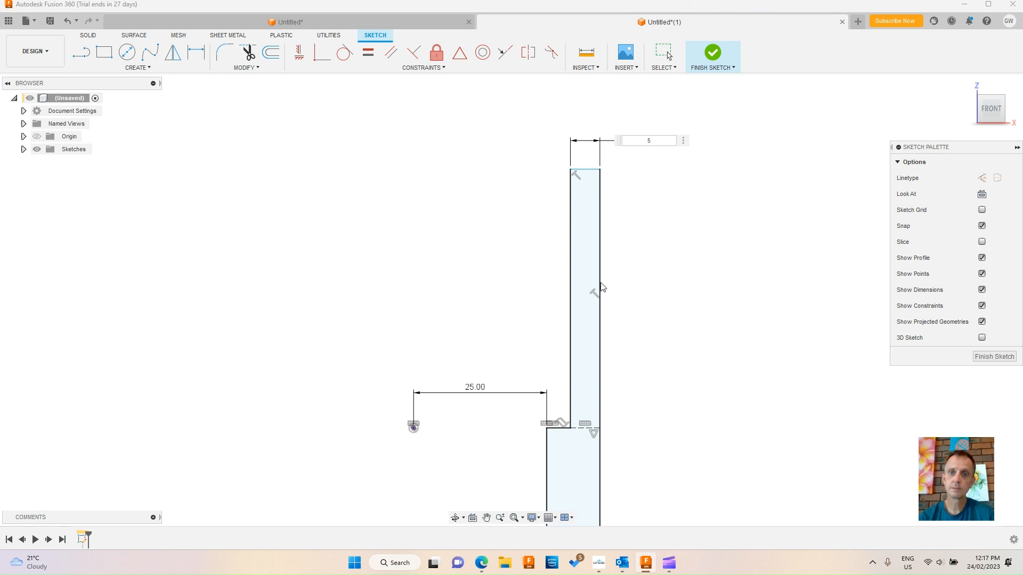
pyautogui.press('Return')
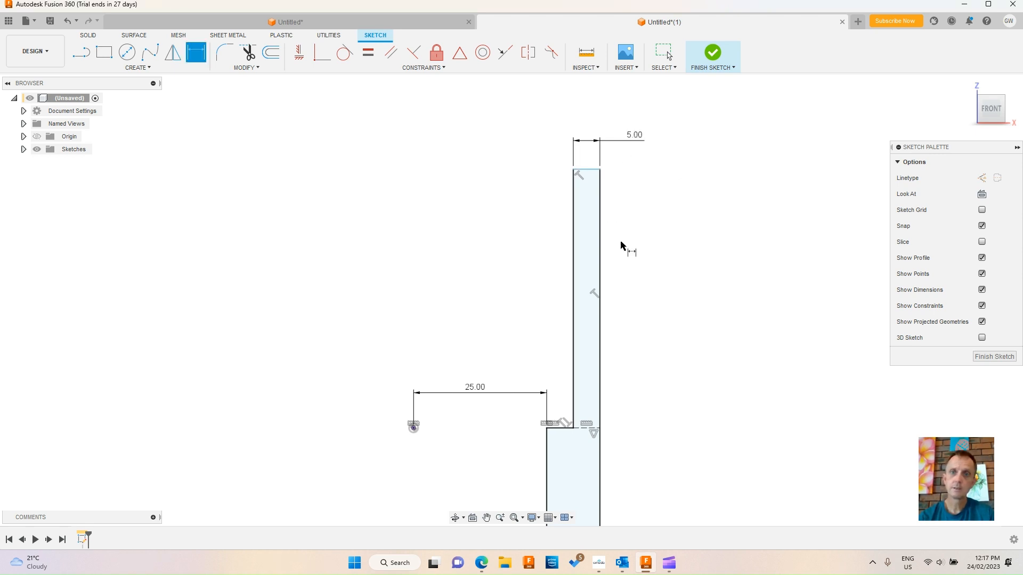
# Dimension the profile's full outer vertical edge as 80 mm
pyautogui.click(599, 255)
pyautogui.click(714, 344)
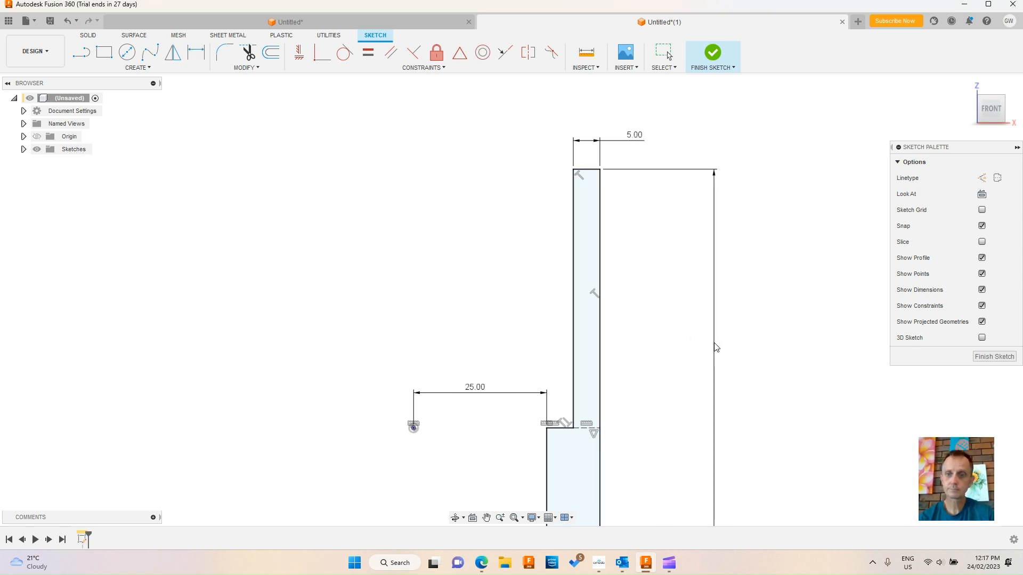
pyautogui.write('80')
pyautogui.press('Return')
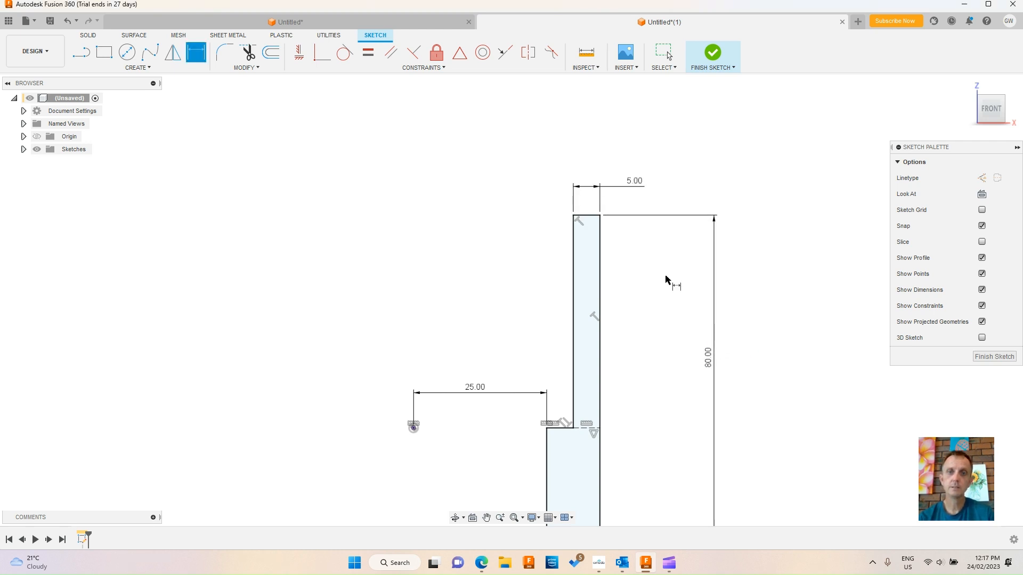
# Revolve the stepped profile 360 degrees about the vertical Z axis as a new body
pyautogui.scroll(-2, 615, 249)
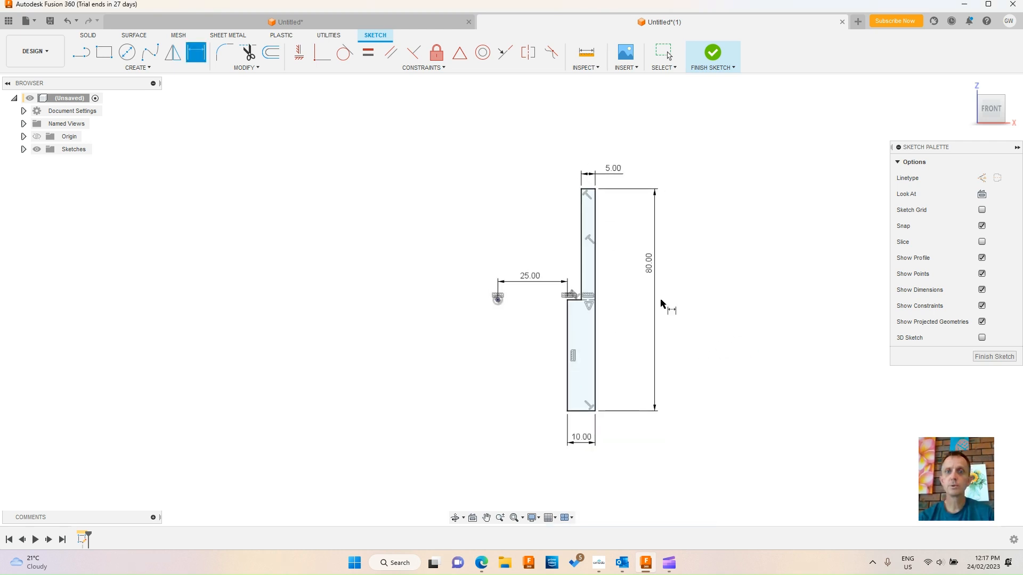
pyautogui.keyDown('shift'); pyautogui.moveTo(743, 330); pyautogui.dragTo(712, 345, button='middle'); pyautogui.keyUp('shift')
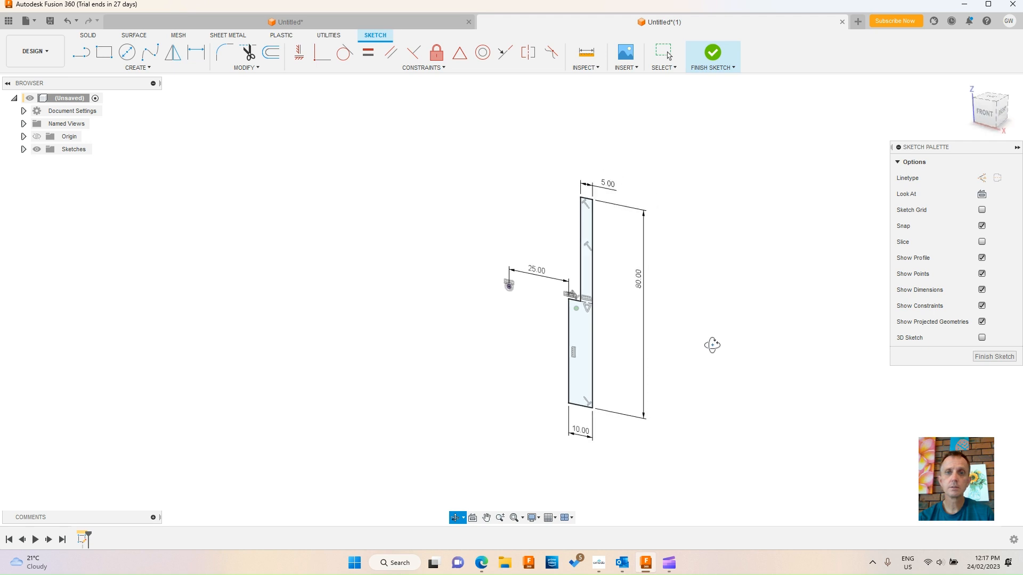
pyautogui.click(89, 36)
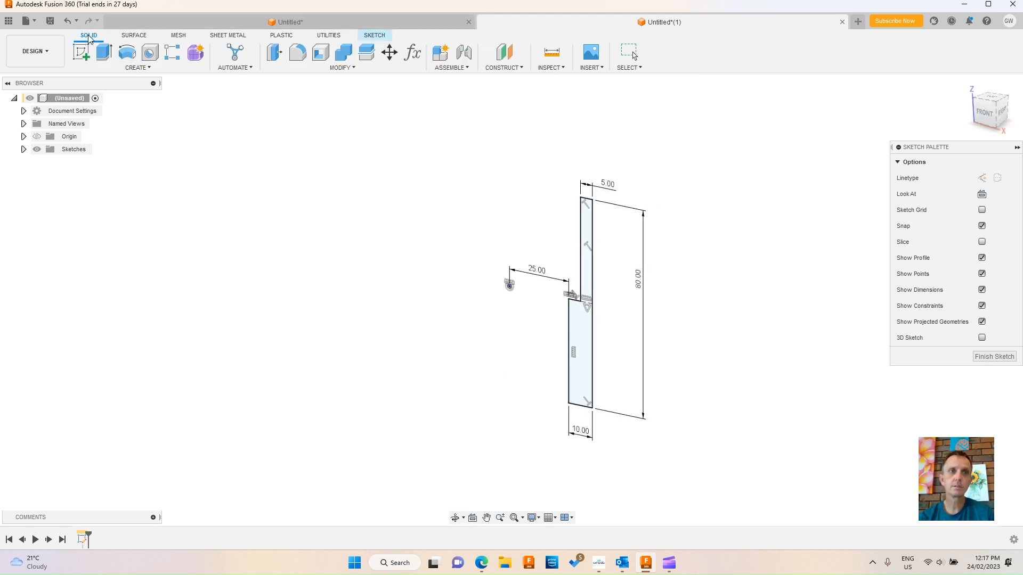
pyautogui.click(127, 52)
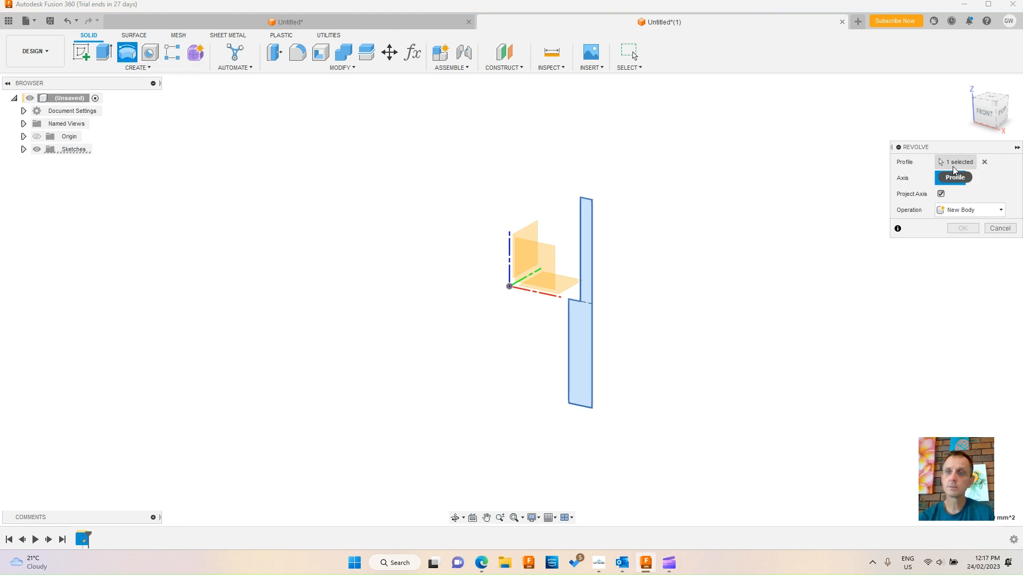
pyautogui.click(510, 256)
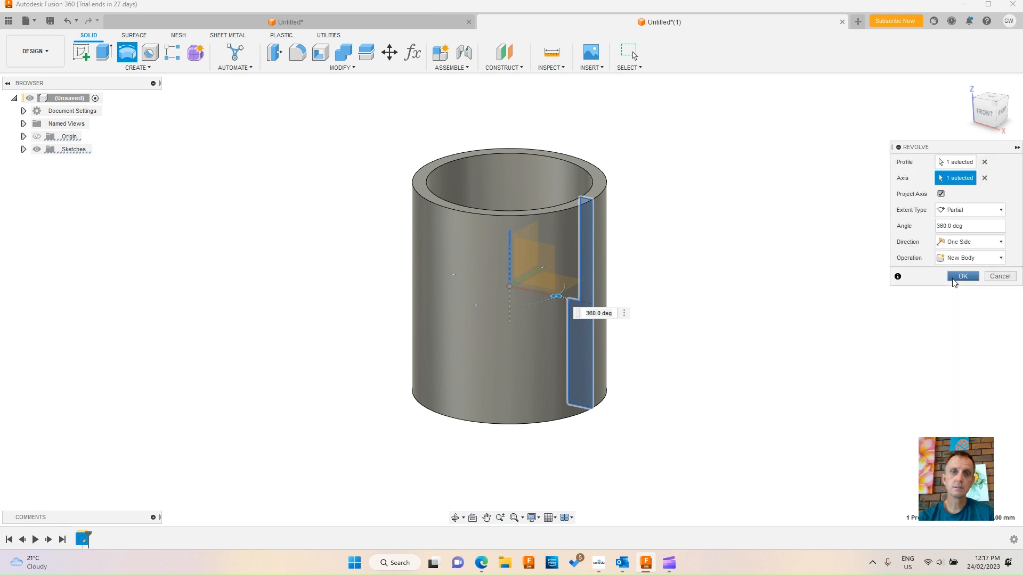
pyautogui.click(954, 282)
# Start a new sketch on the sleeve's top annular face
pyautogui.keyDown('shift'); pyautogui.moveTo(726, 224); pyautogui.dragTo(592, 244, button='middle'); pyautogui.keyUp('shift')
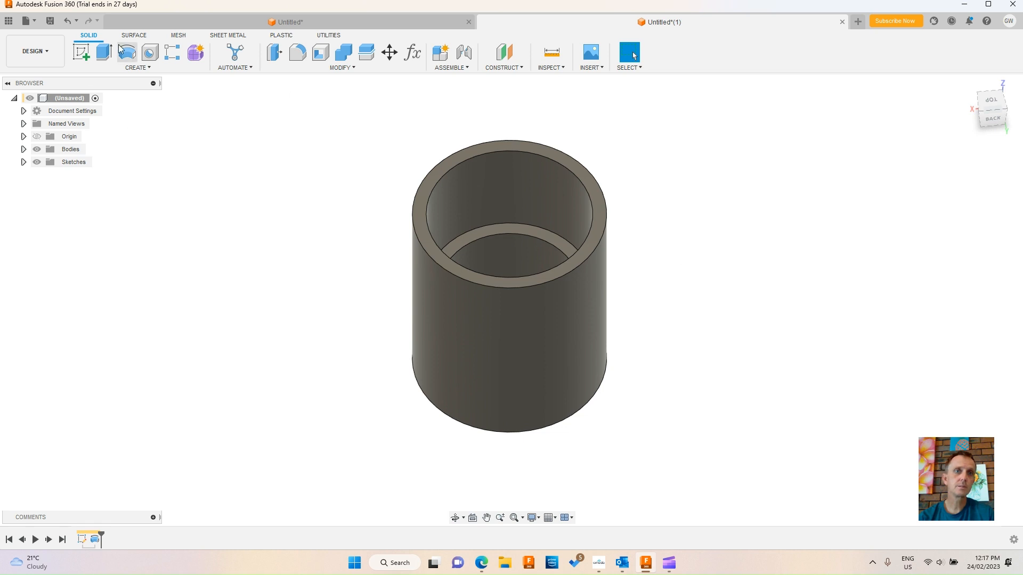
pyautogui.scroll(4, 594, 210)
pyautogui.click(594, 212)
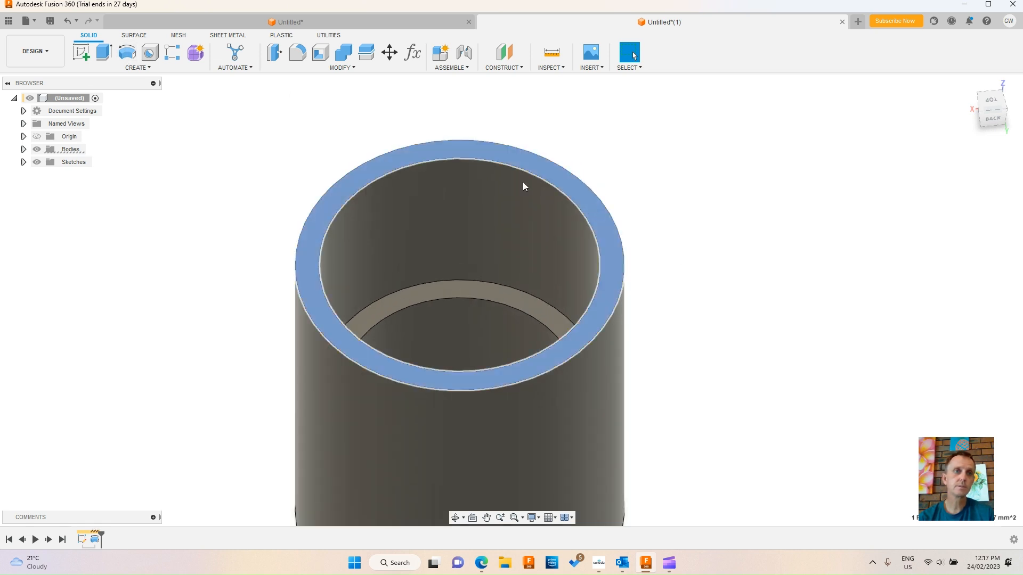
pyautogui.click(81, 53)
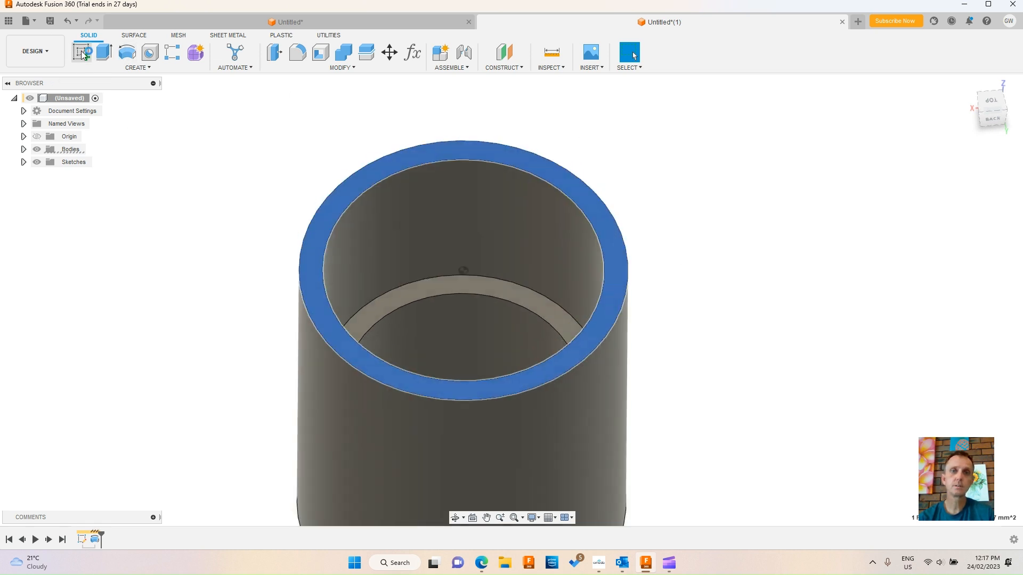
pyautogui.scroll(-3, 542, 394)
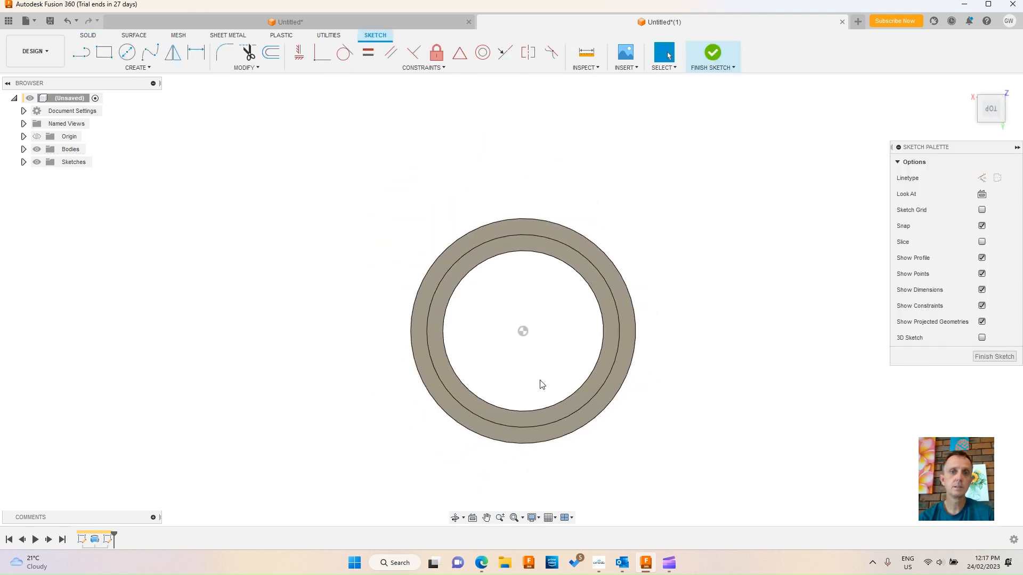
pyautogui.scroll(2, 664, 486)
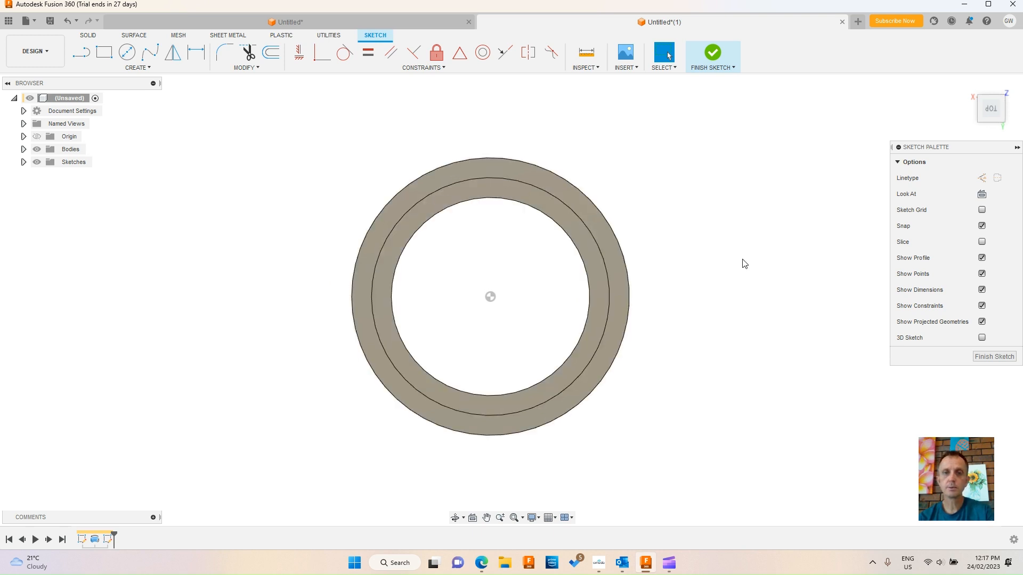
# Project the top rim's inner circular edge into the sketch and convert it to construction geometry
pyautogui.press('p')
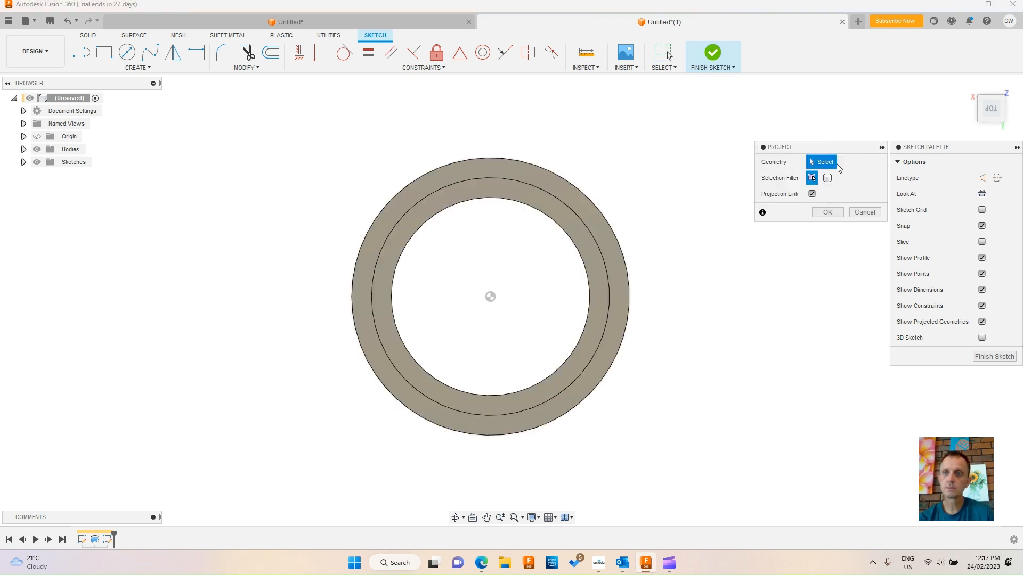
pyautogui.click(605, 331)
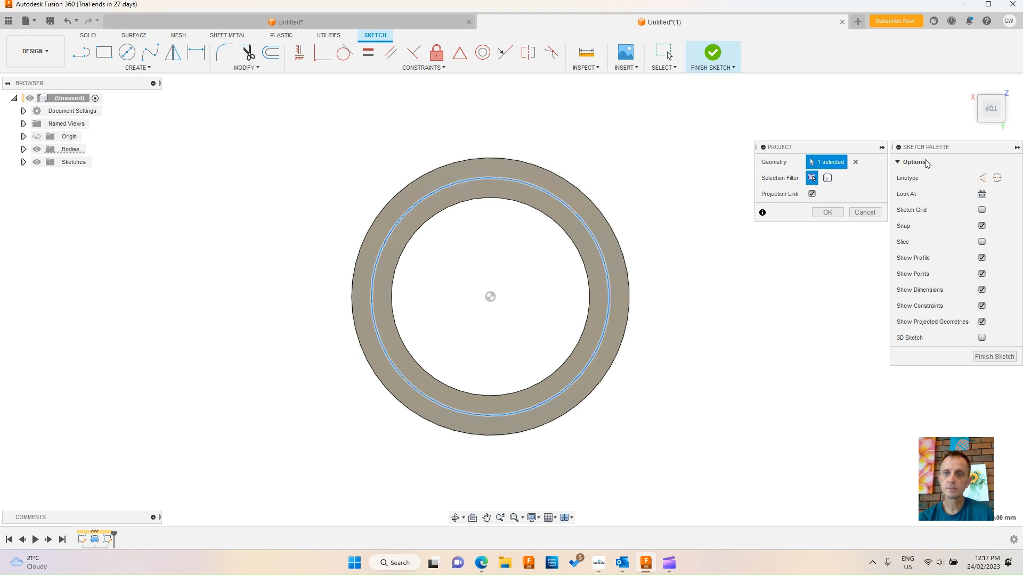
pyautogui.click(827, 213)
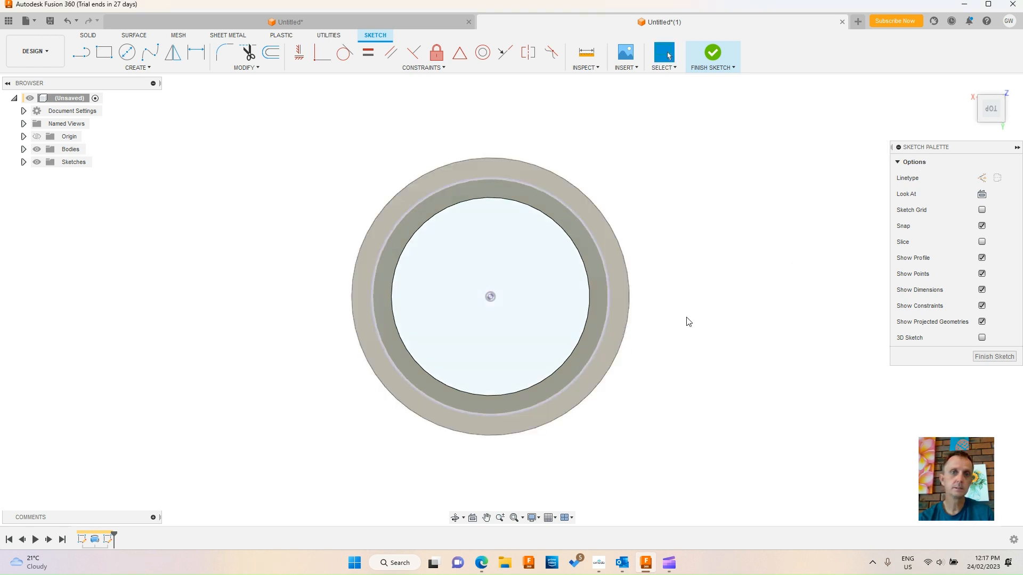
pyautogui.click(600, 340)
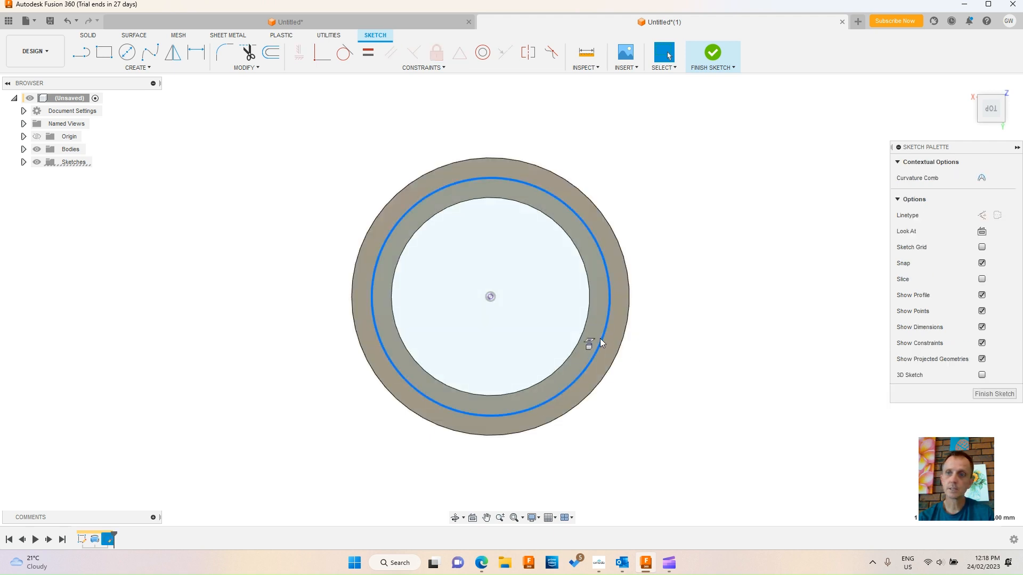
pyautogui.click(983, 216)
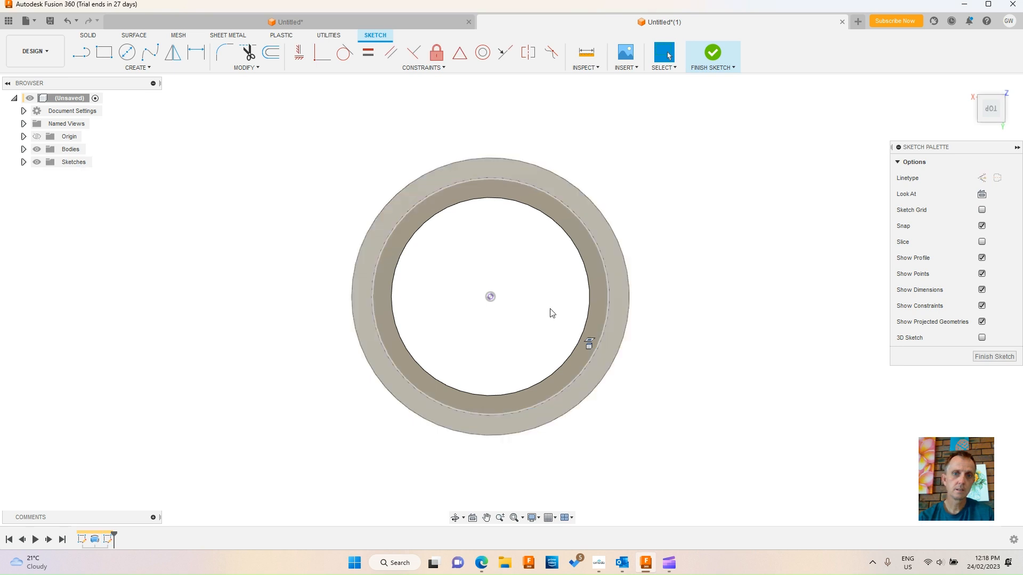
# Draw a vertical construction line from the sleeve's centre to the projected construction circle
pyautogui.scroll(-5, 550, 309)
pyautogui.scroll(10, 513, 341)
pyautogui.scroll(-1, 597, 385)
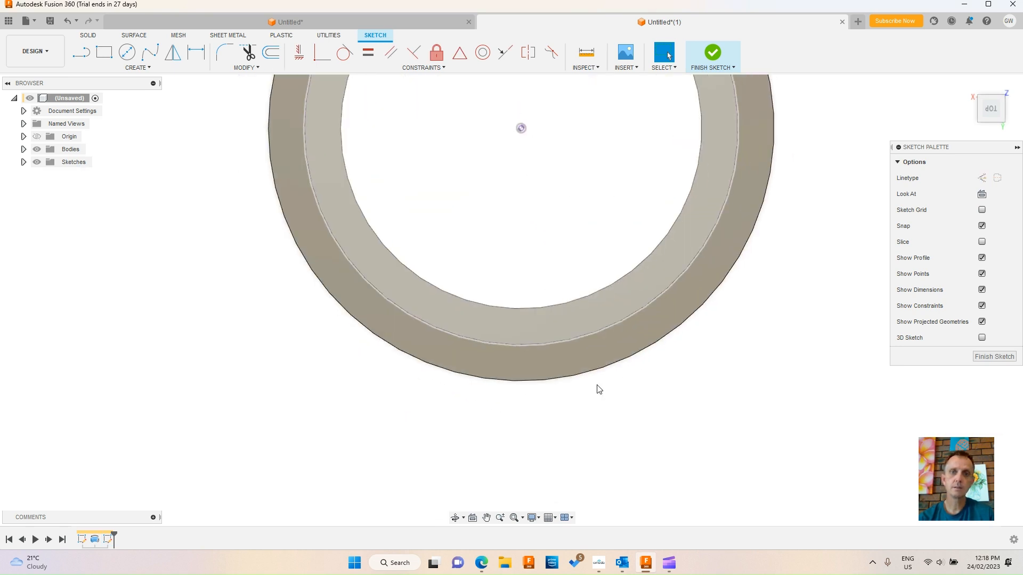
pyautogui.scroll(-1, 598, 389)
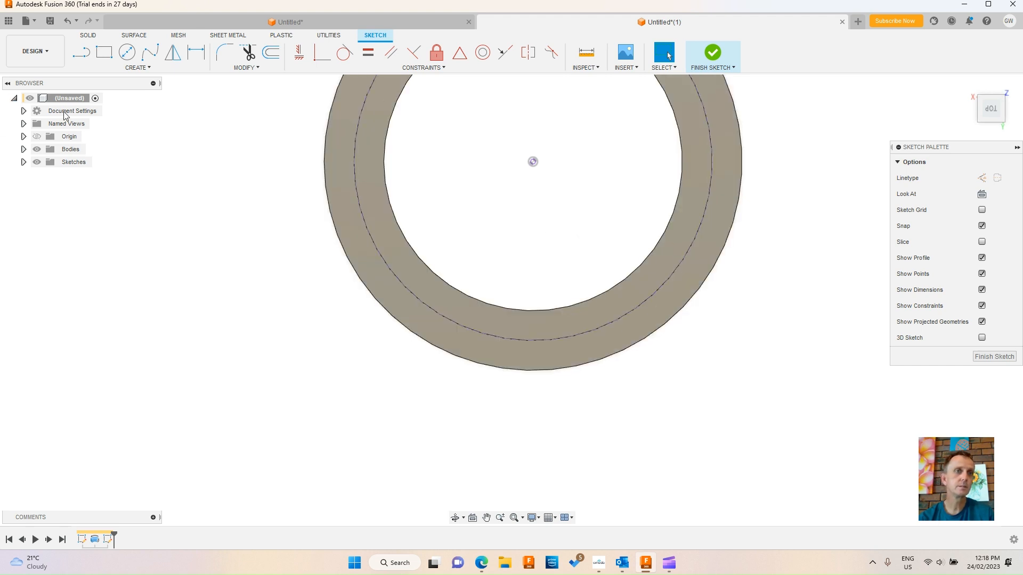
pyautogui.click(81, 51)
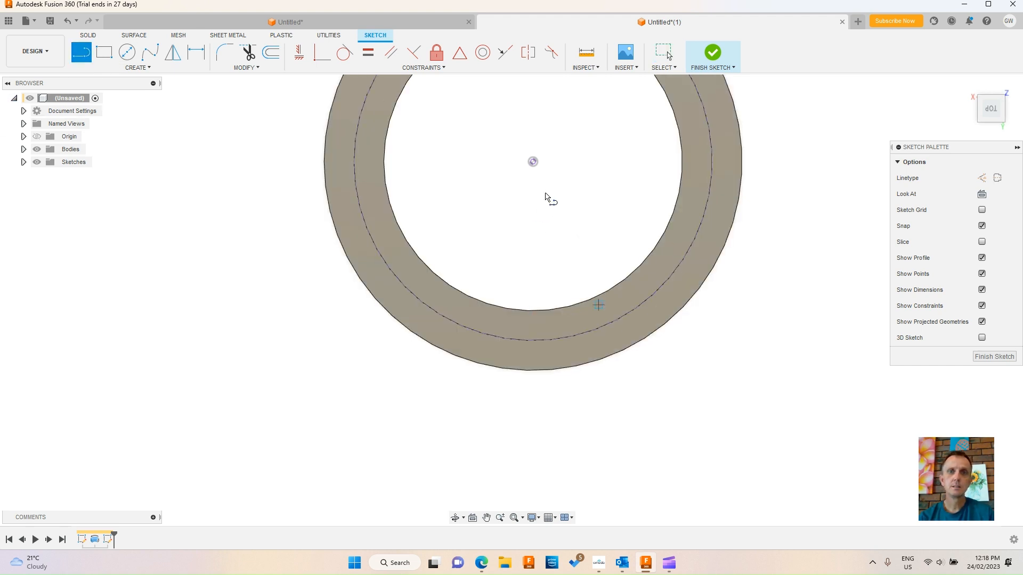
pyautogui.click(532, 162)
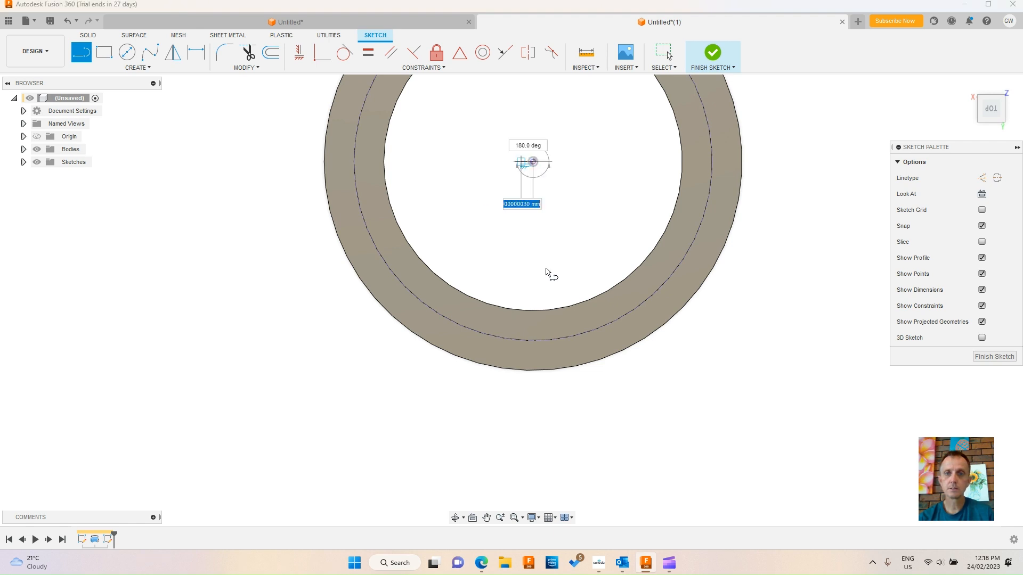
pyautogui.doubleClick(534, 340)
pyautogui.press('Escape')
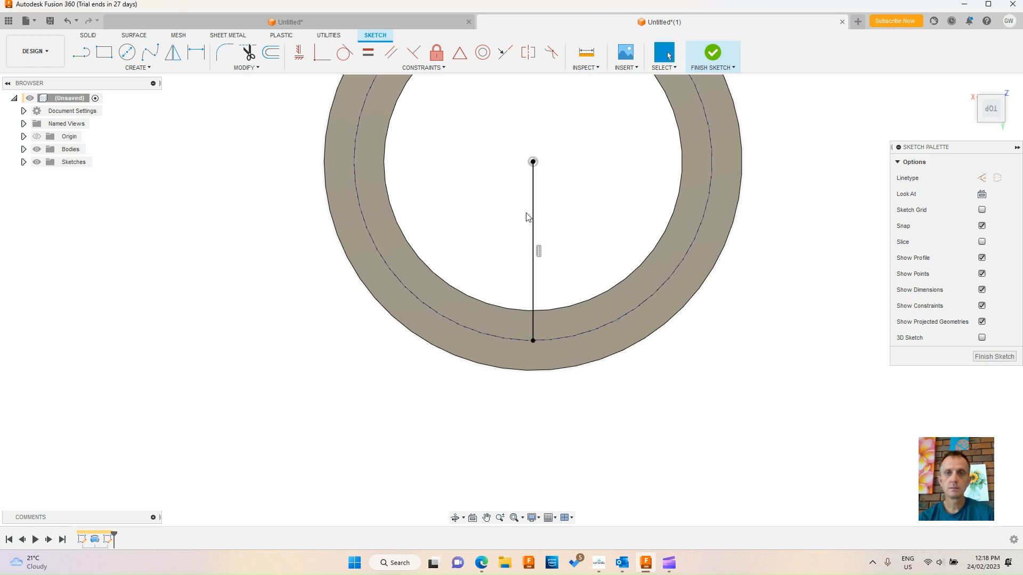
pyautogui.click(537, 220)
pyautogui.press('x')
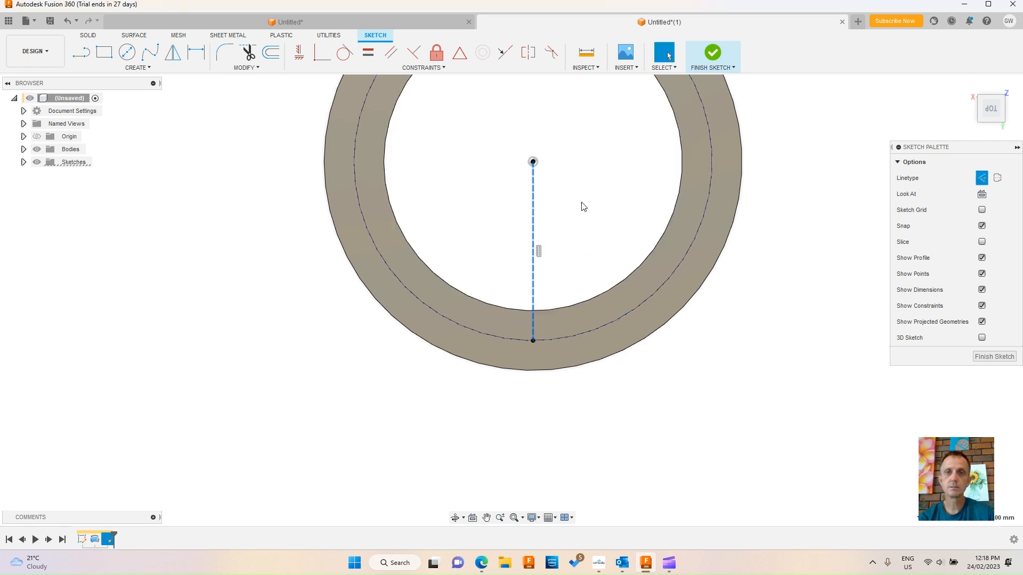
pyautogui.click(589, 195)
# Draw a 3-point rectangle within the rim, its first edge running from the construction line's end to another point on the projected circle
pyautogui.scroll(2, 568, 186)
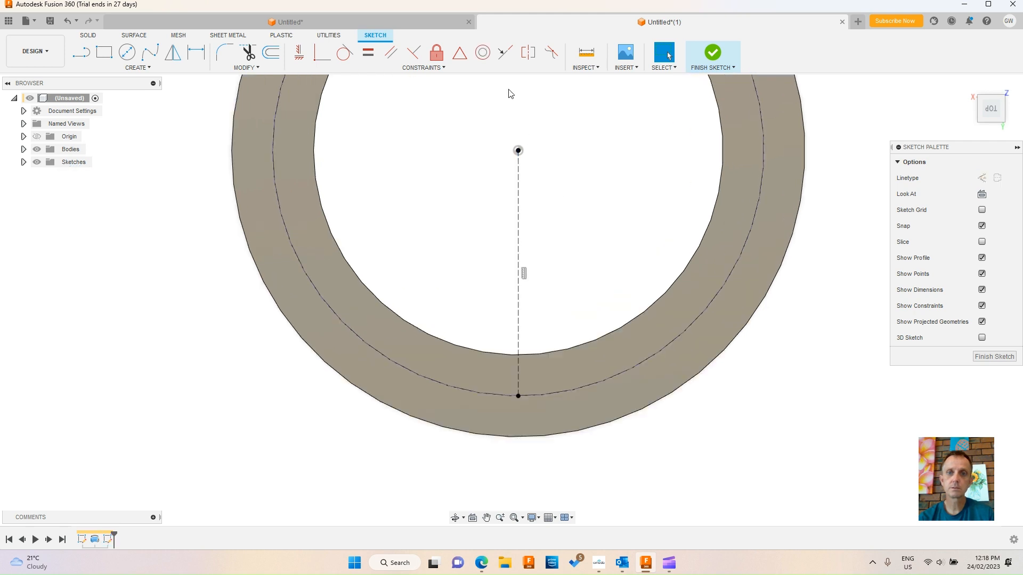
pyautogui.scroll(-3, 513, 107)
pyautogui.scroll(4, 554, 338)
pyautogui.press('l')
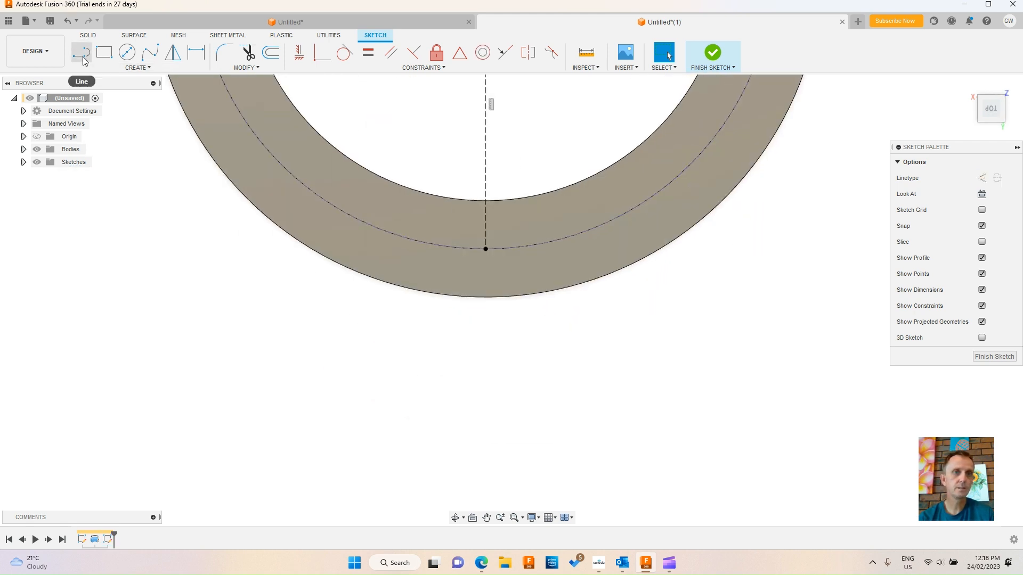
pyautogui.scroll(2, 484, 342)
pyautogui.scroll(3, 495, 213)
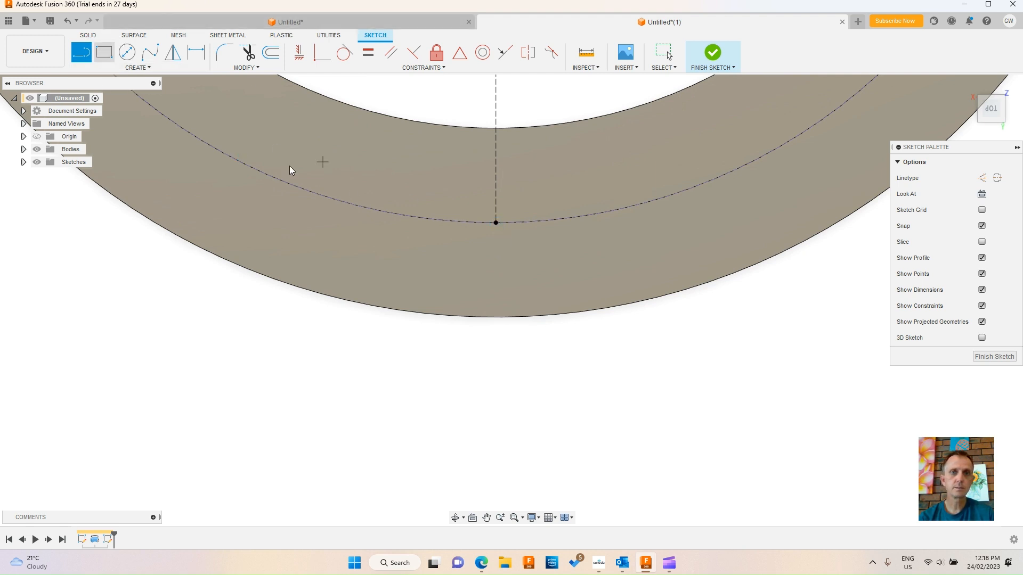
pyautogui.press('r')
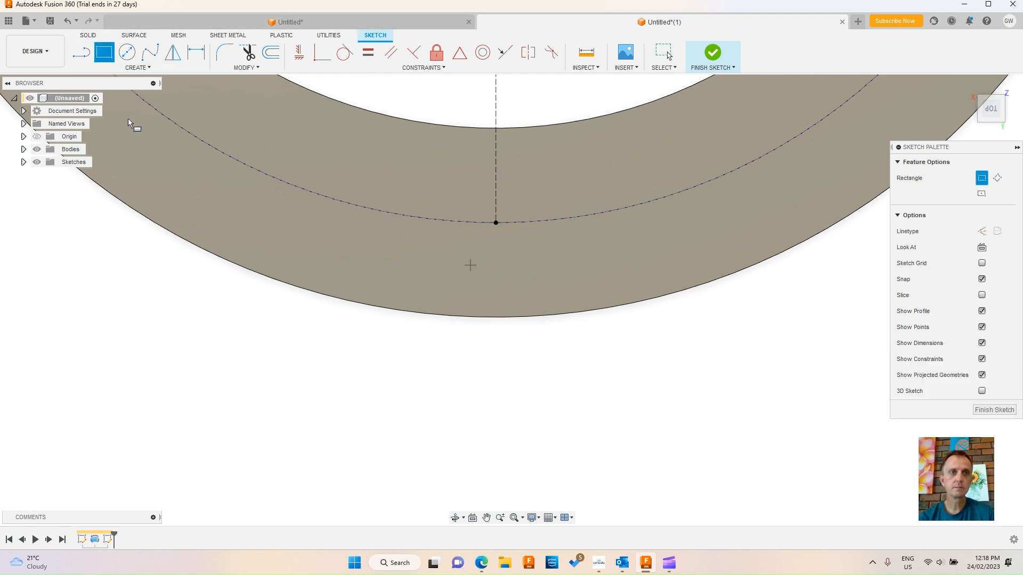
pyautogui.click(997, 179)
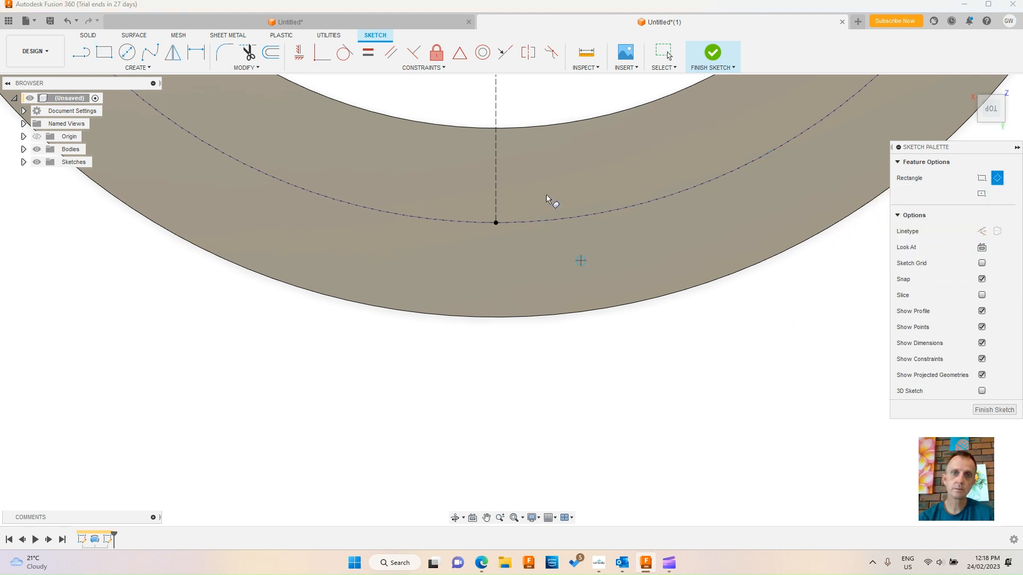
pyautogui.click(495, 223)
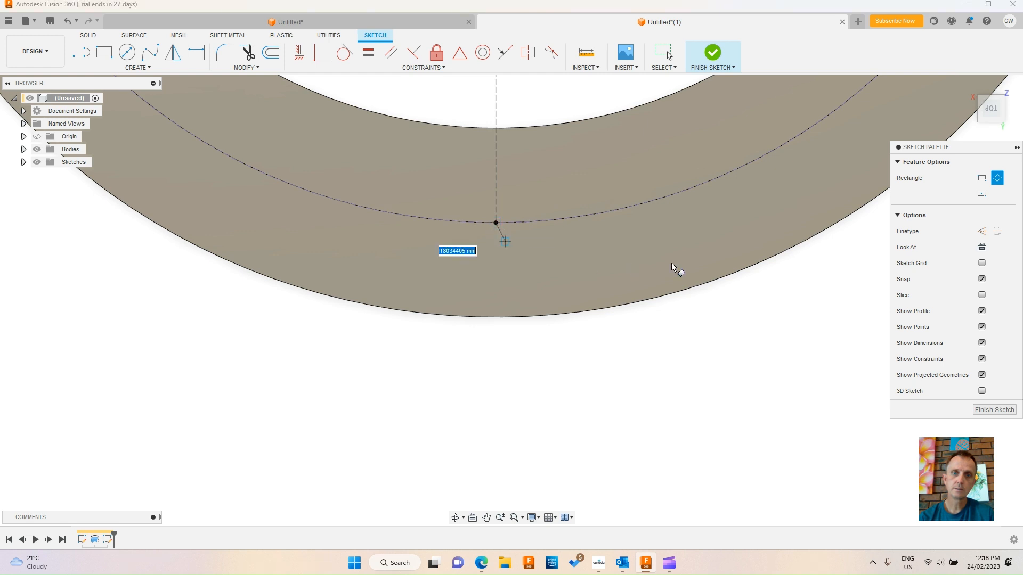
pyautogui.click(647, 200)
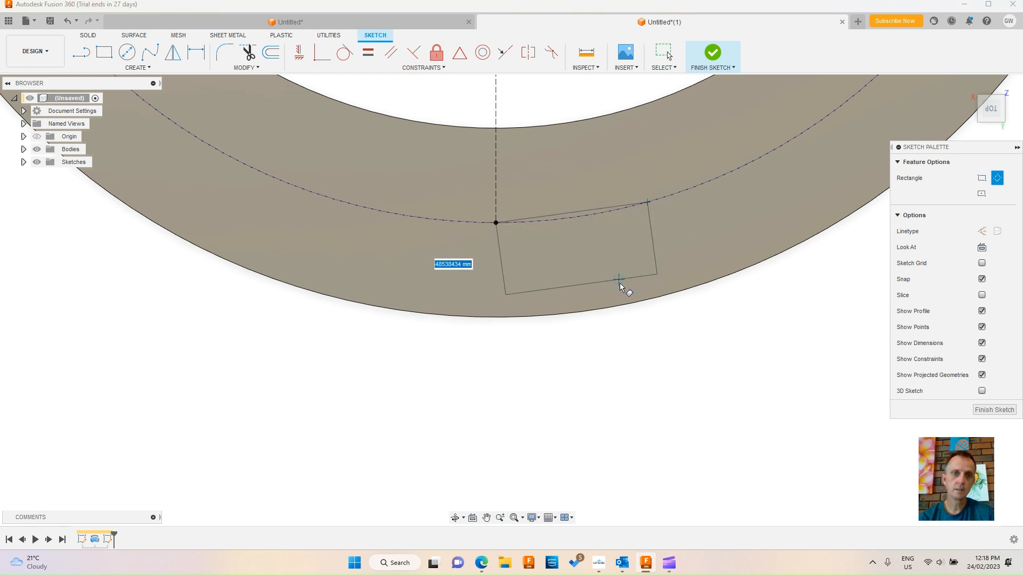
pyautogui.click(616, 280)
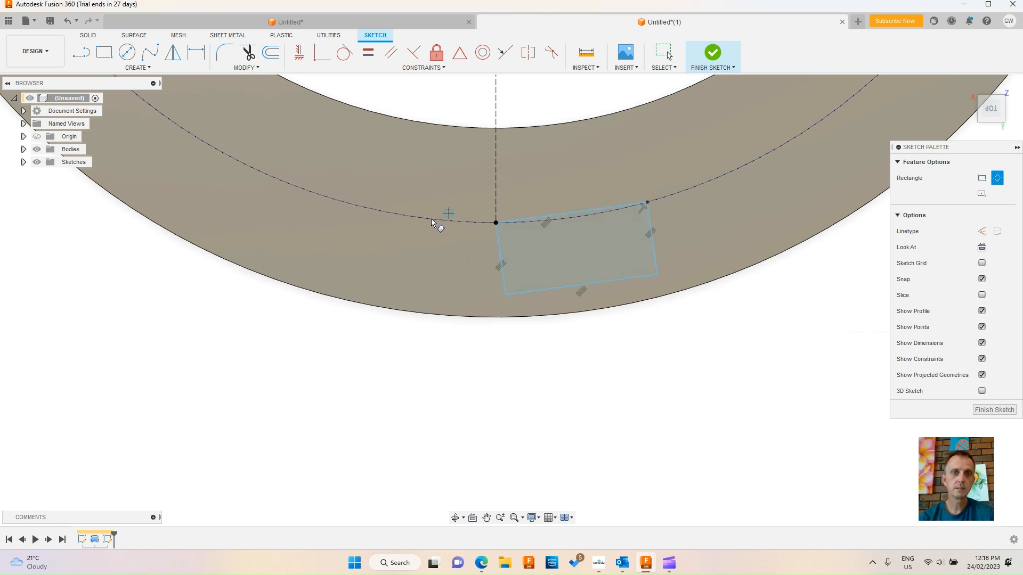
# Draw a second 3-point rectangle on the other side of the construction line, its first edge running from the line's end to the projected circle
pyautogui.click(496, 223)
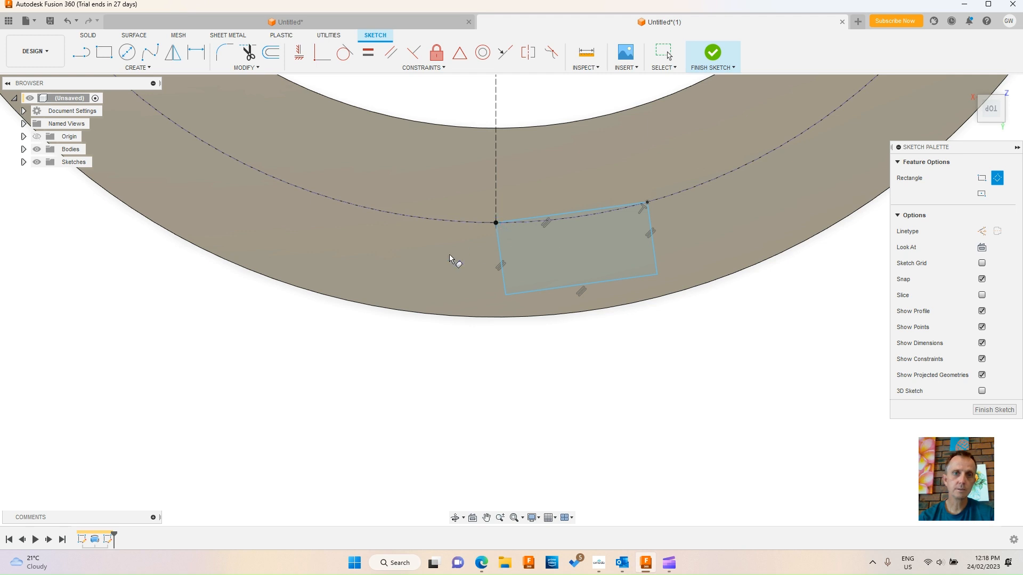
pyautogui.click(341, 202)
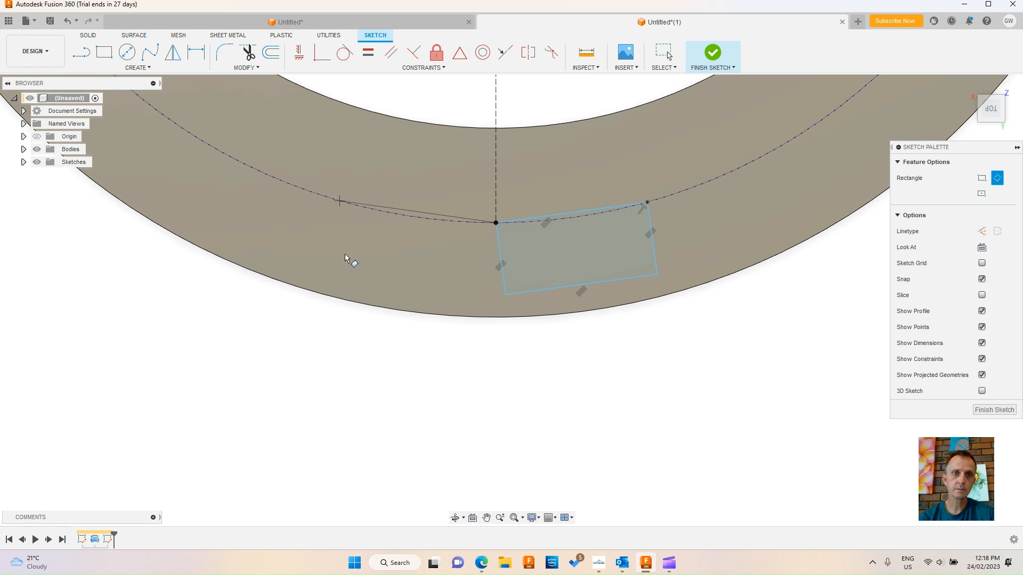
pyautogui.click(373, 275)
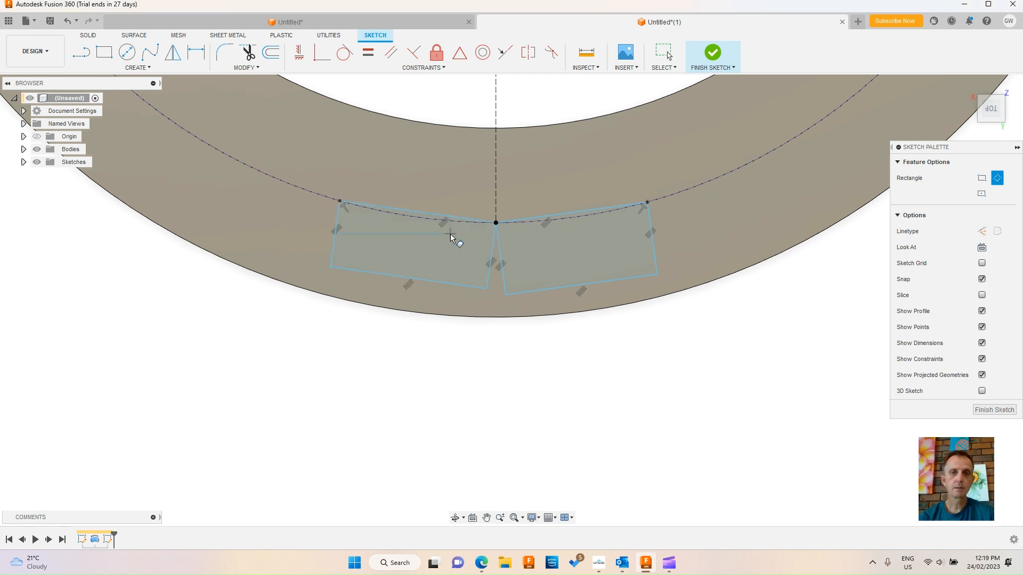
pyautogui.scroll(-1, 461, 261)
pyautogui.scroll(3, 467, 292)
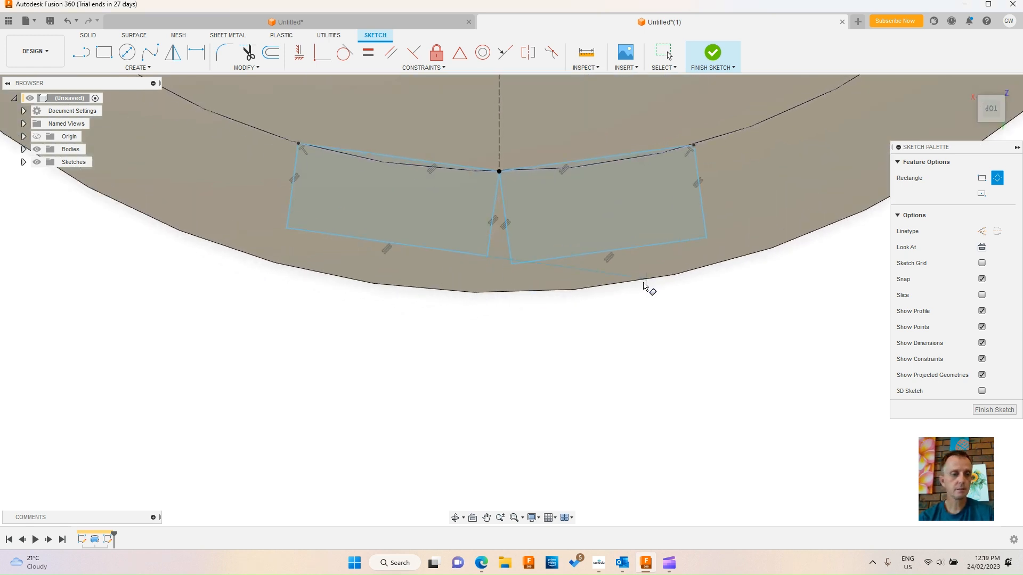
pyautogui.press('Escape')
pyautogui.scroll(2, 526, 286)
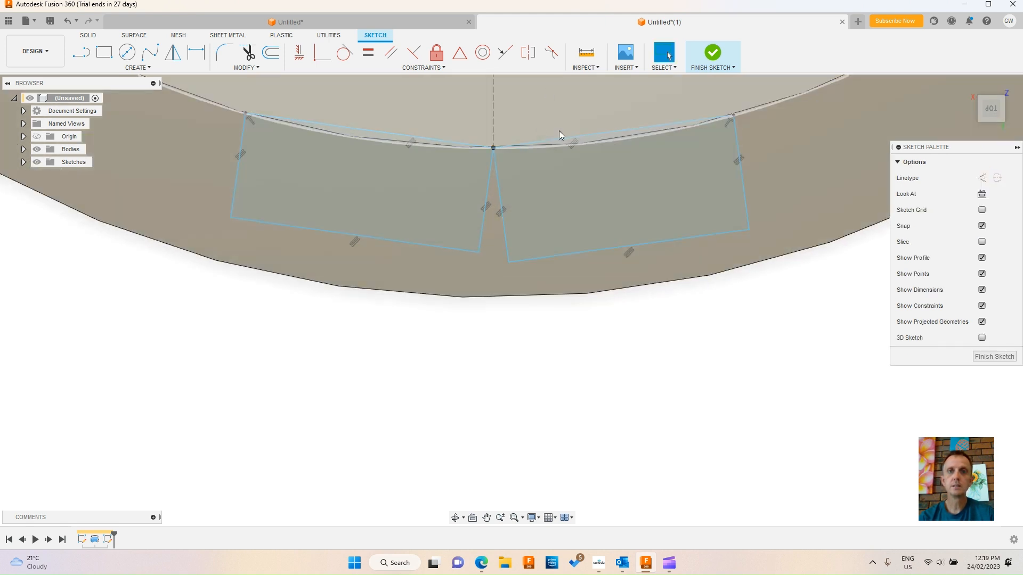
# Convert the right rectangle's inner short side to construction geometry and make the two rectangles' outermost short sides equal
pyautogui.click(498, 192)
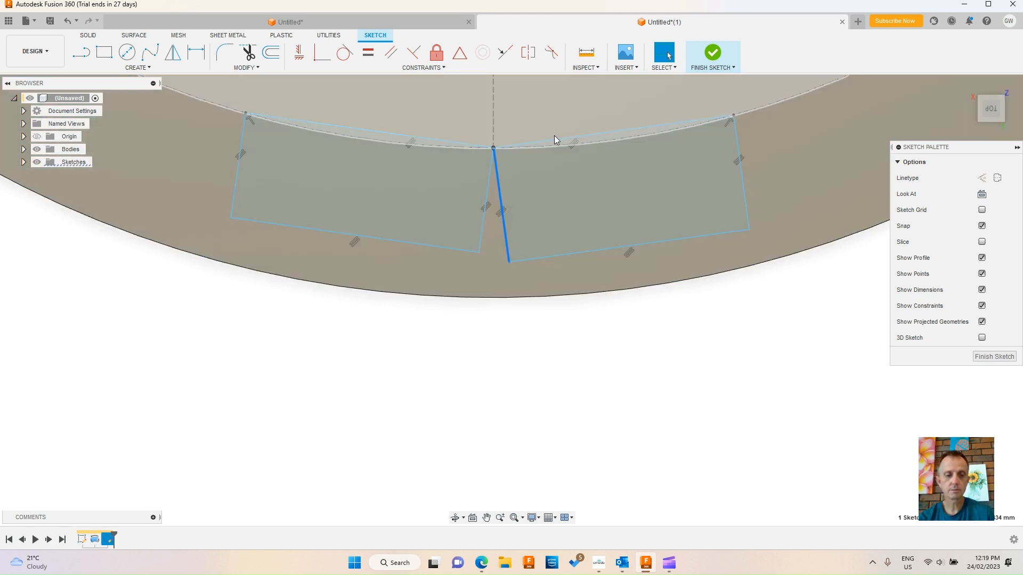
pyautogui.press('x')
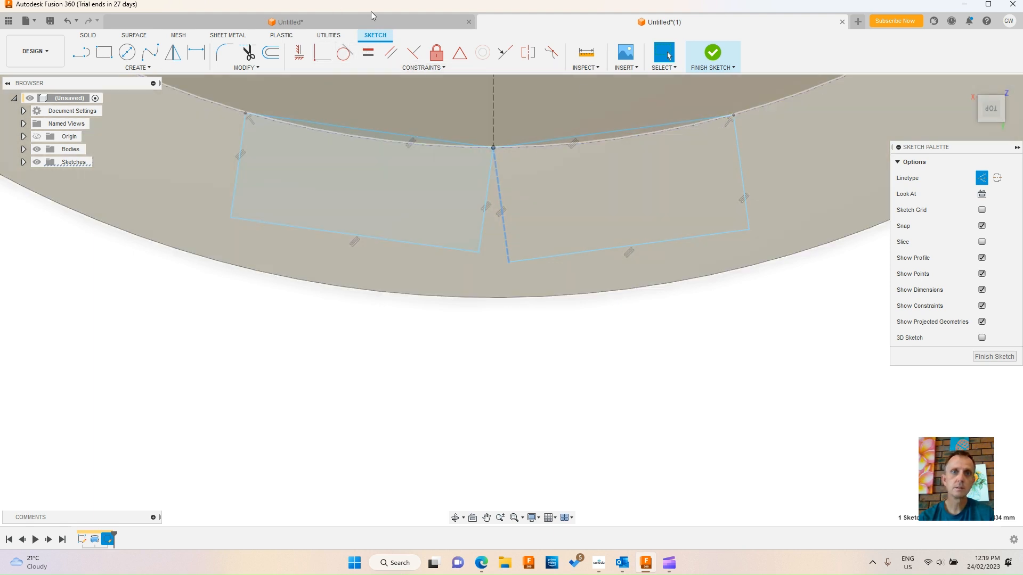
pyautogui.click(375, 50)
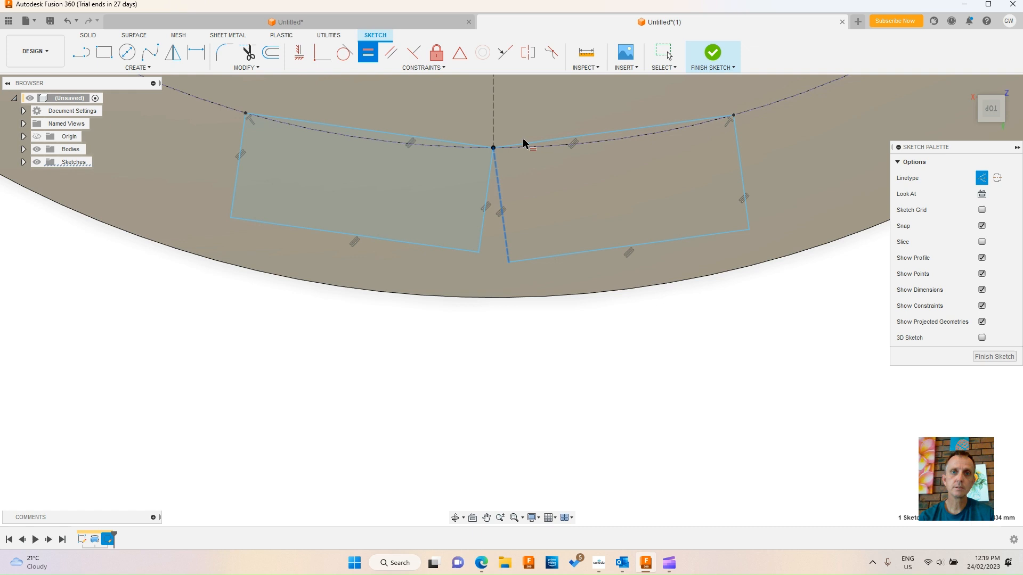
pyautogui.click(740, 167)
pyautogui.click(242, 160)
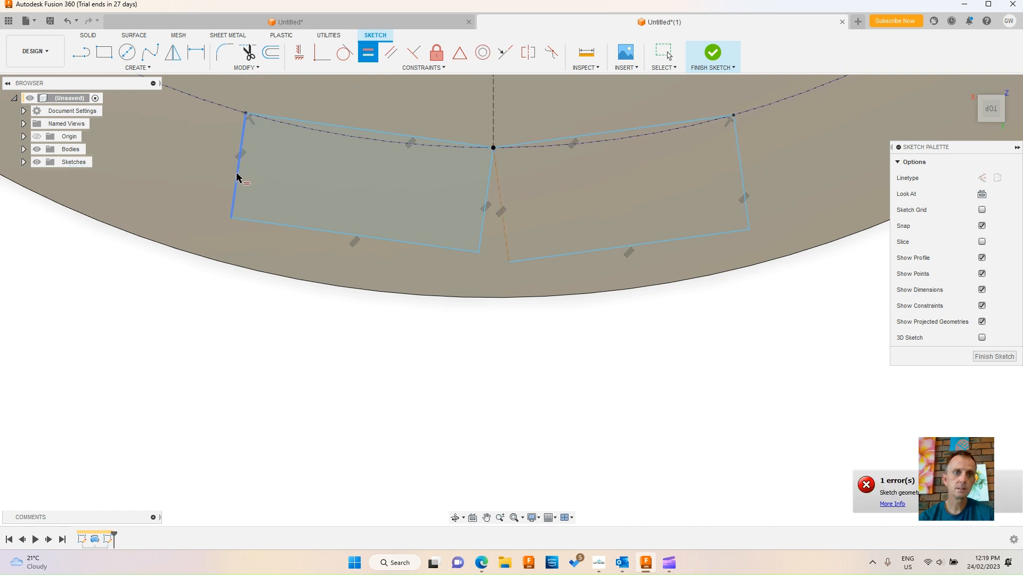
pyautogui.click(237, 178)
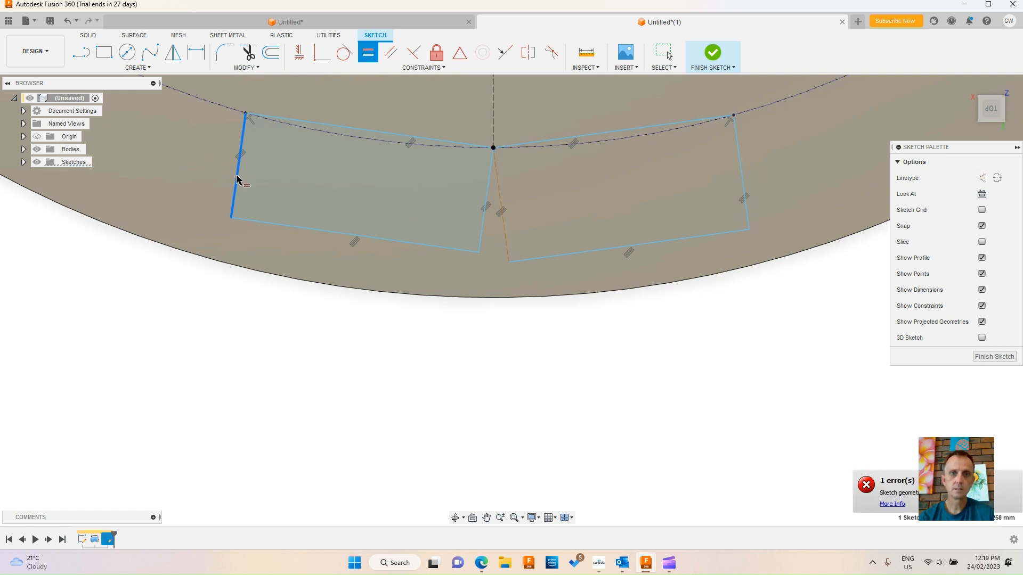
pyautogui.click(744, 186)
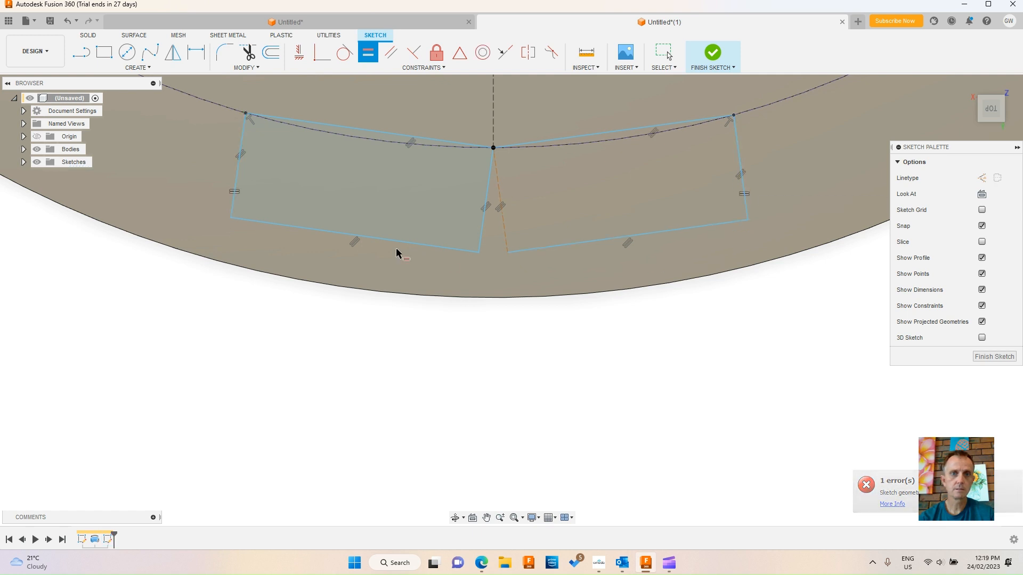
# Apply an Equal constraint between the two rectangles' long edges that meet at the construction line's end
pyautogui.click(612, 132)
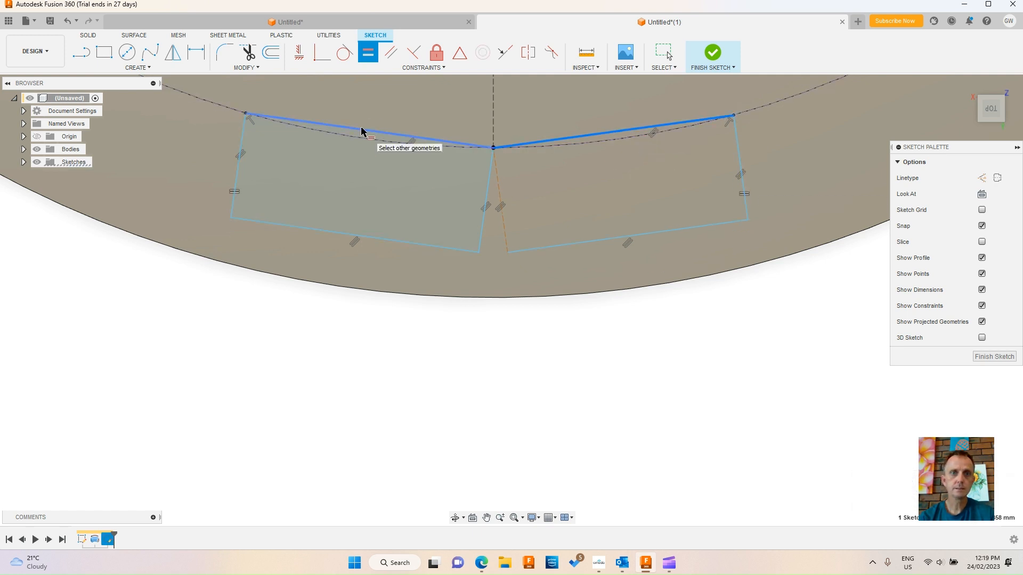
pyautogui.click(361, 131)
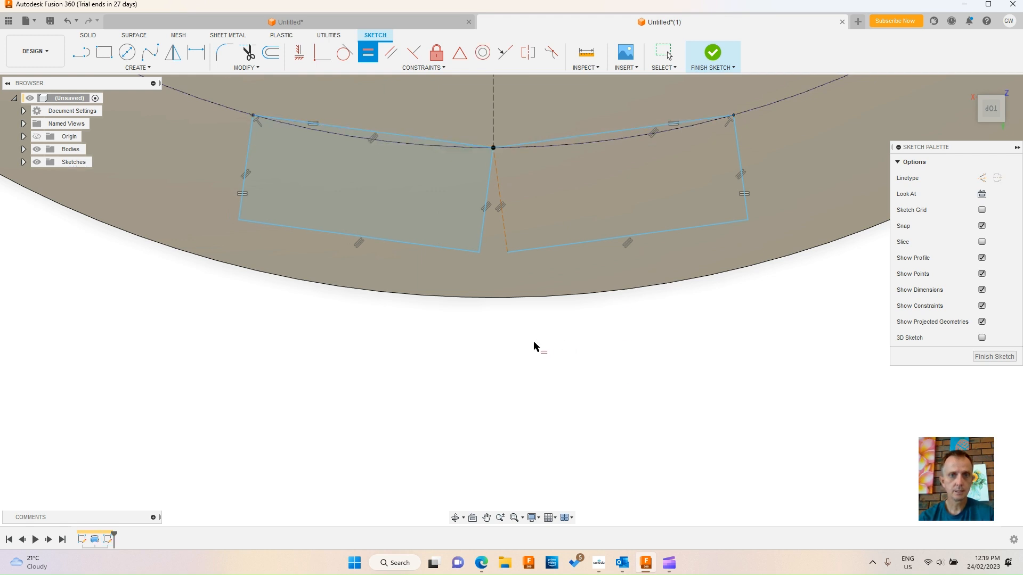
pyautogui.scroll(2, 435, 245)
pyautogui.press('Escape')
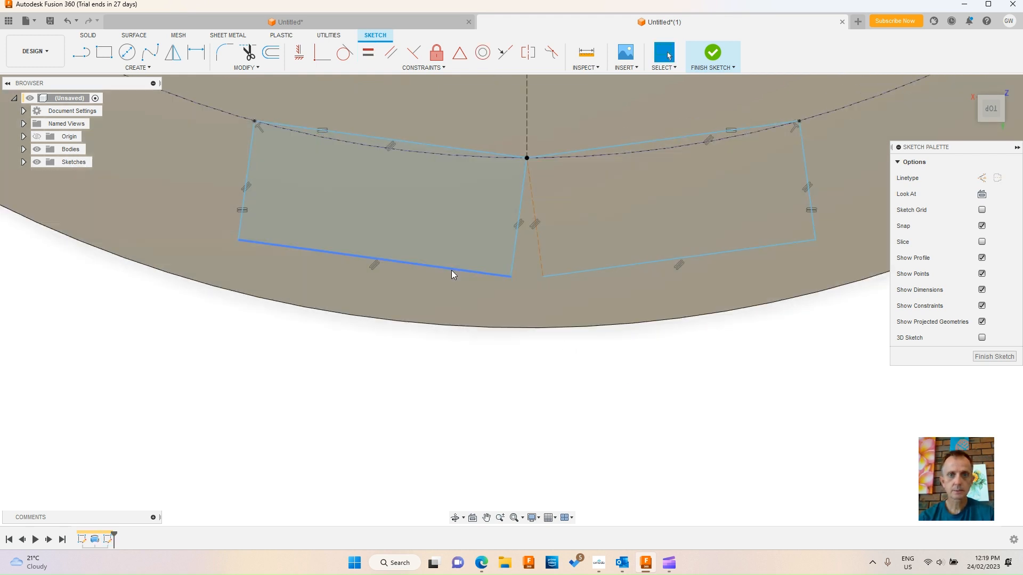
# Delete the left rectangle's long edge nearest the sleeve's outer rim and its inner short side
pyautogui.click(451, 271)
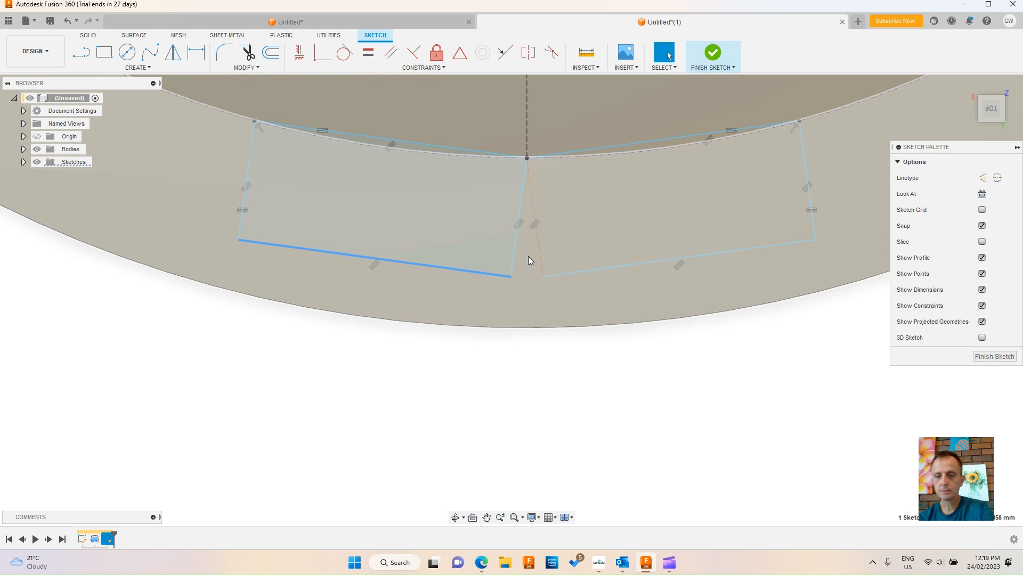
pyautogui.press('Delete')
pyautogui.click(515, 248)
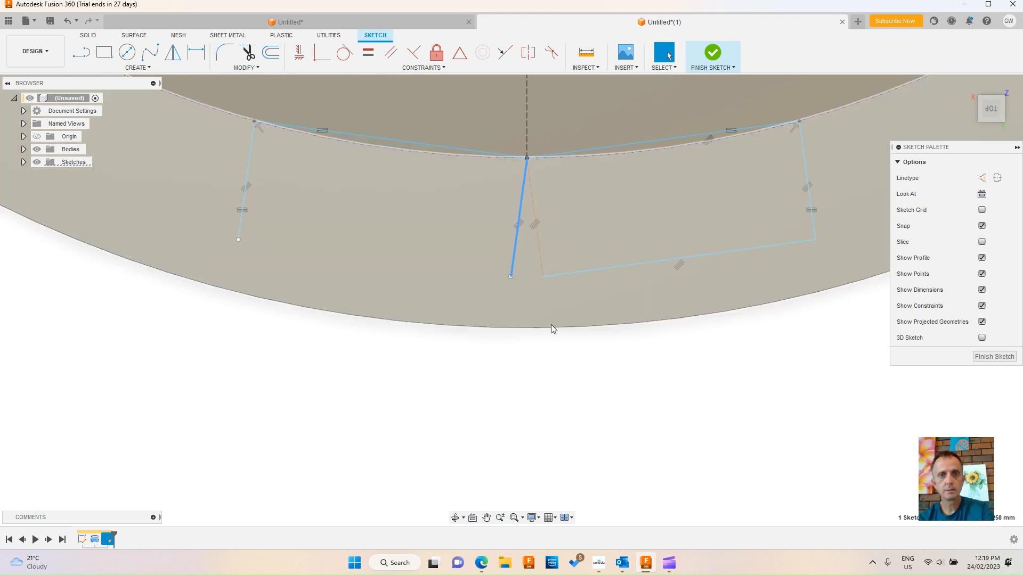
pyautogui.press('Delete')
pyautogui.scroll(-1, 646, 370)
pyautogui.scroll(2, 227, 173)
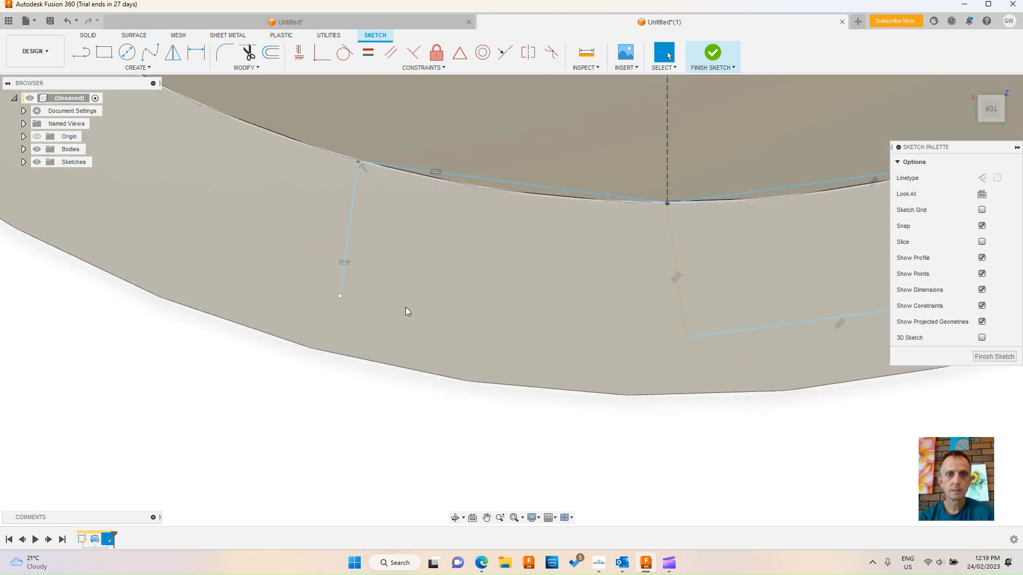
pyautogui.scroll(-2, 334, 296)
# Convert the right rectangle's long edge nearest the sleeve's outer rim to construction geometry
pyautogui.click(700, 308)
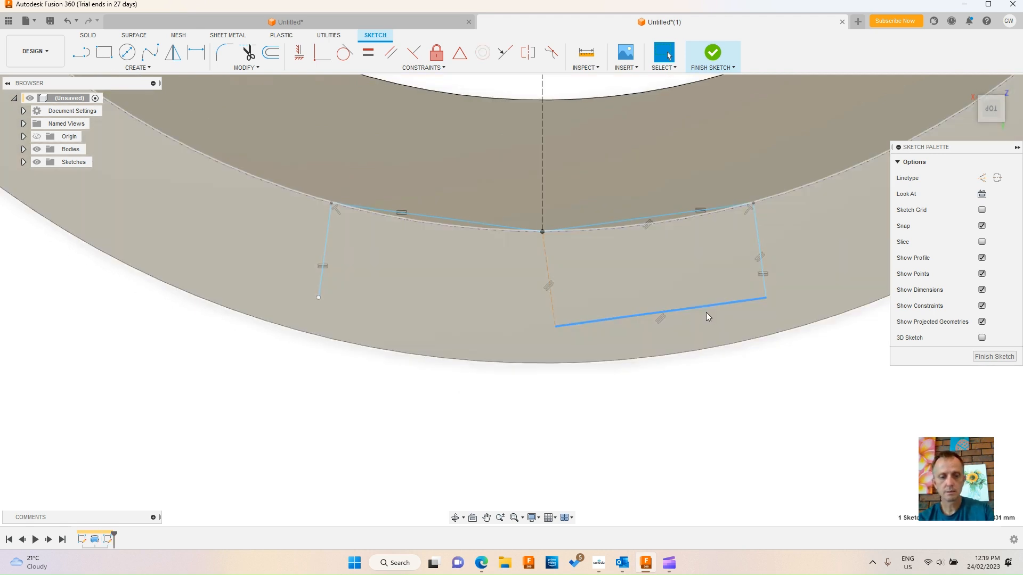
pyautogui.press('x')
pyautogui.scroll(2, 475, 315)
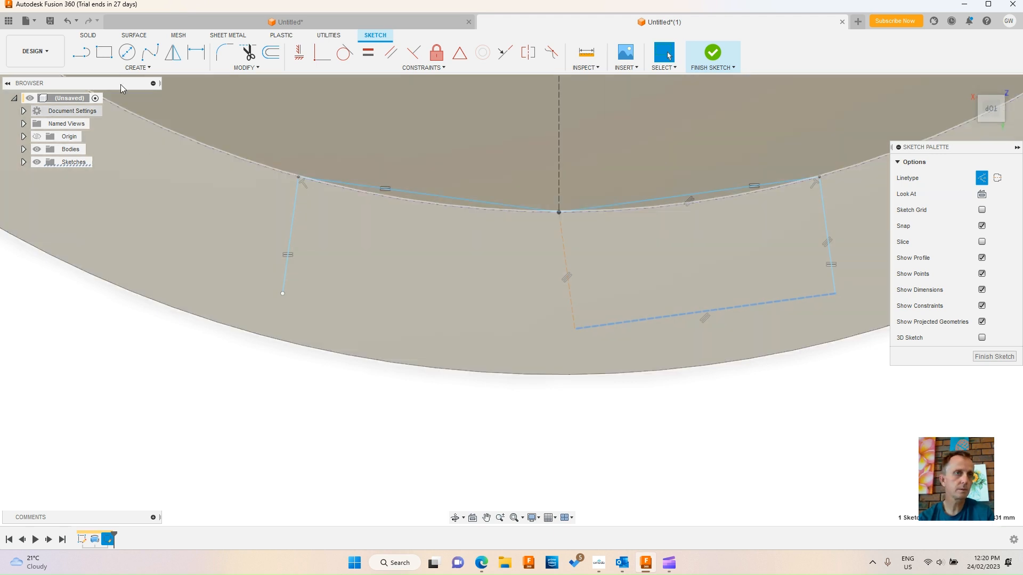
# Draw a 3-point arc joining the free ends of the two outermost short sides and passing through the right rectangle's inner corner
pyautogui.click(137, 69)
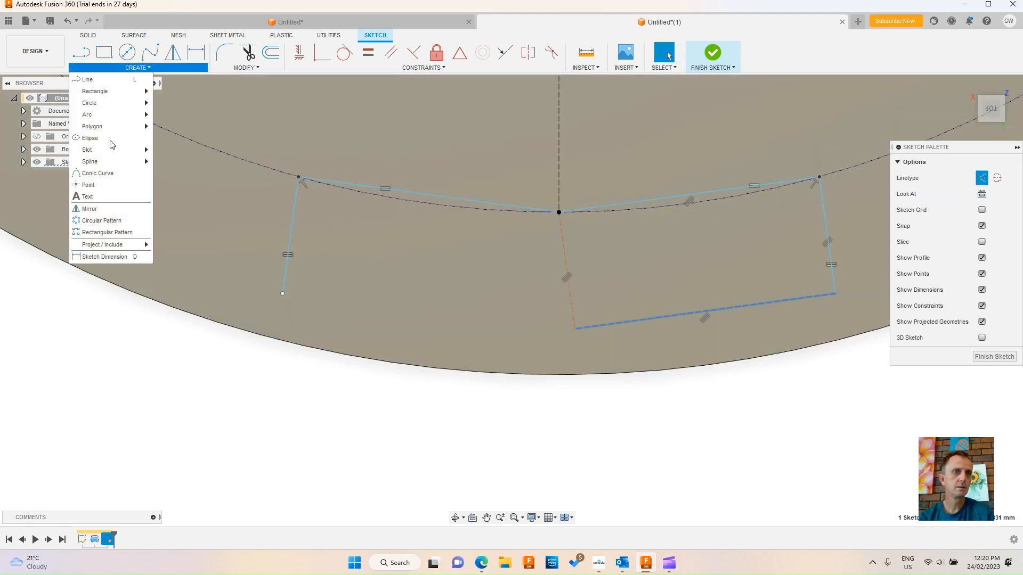
pyautogui.moveTo(97, 118)
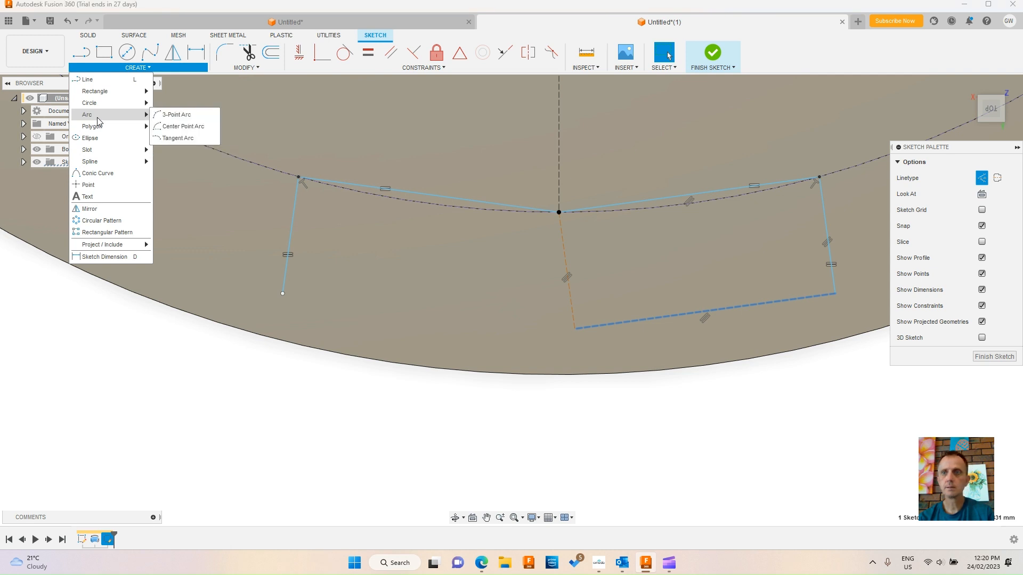
pyautogui.click(179, 119)
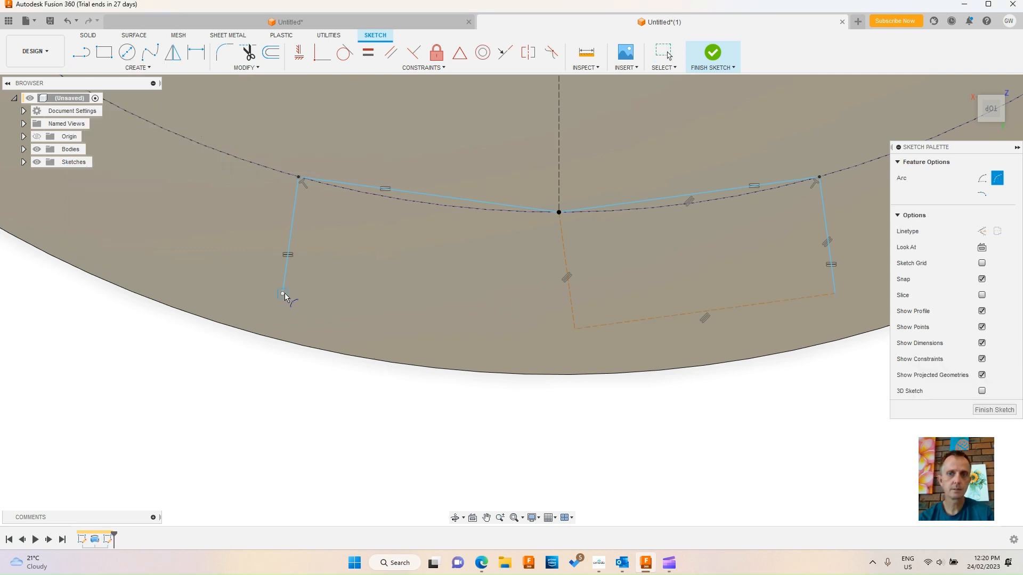
pyautogui.click(835, 293)
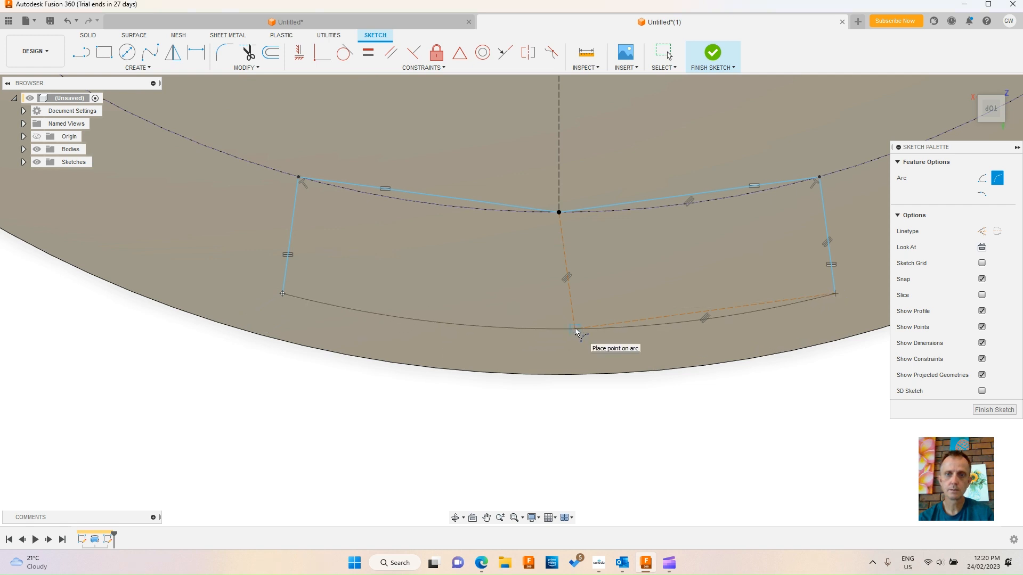
pyautogui.click(575, 330)
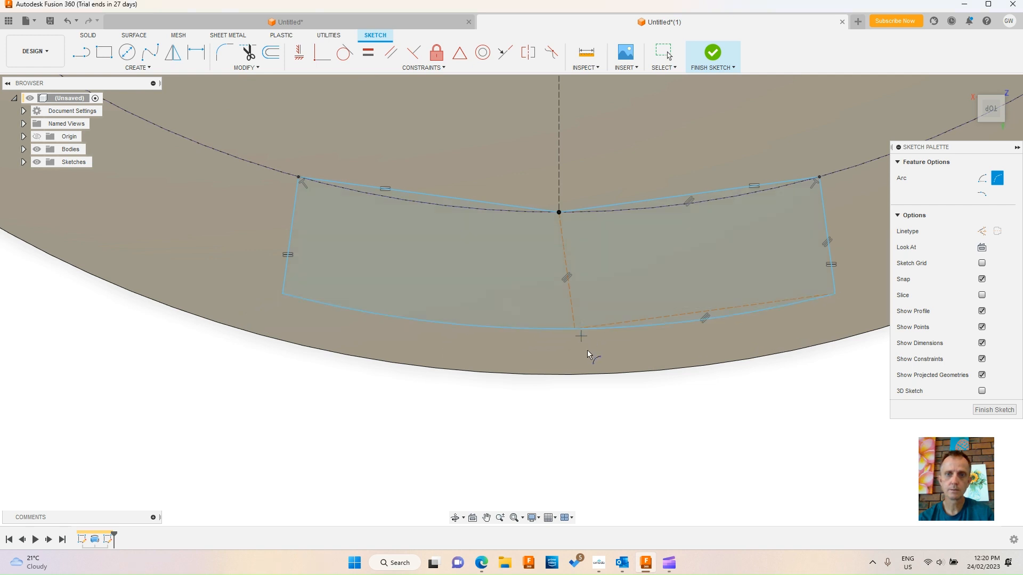
pyautogui.press('Escape')
# Change the slot profile's middle line back to normal geometry and dimension its length to 3 mm
pyautogui.click(564, 248)
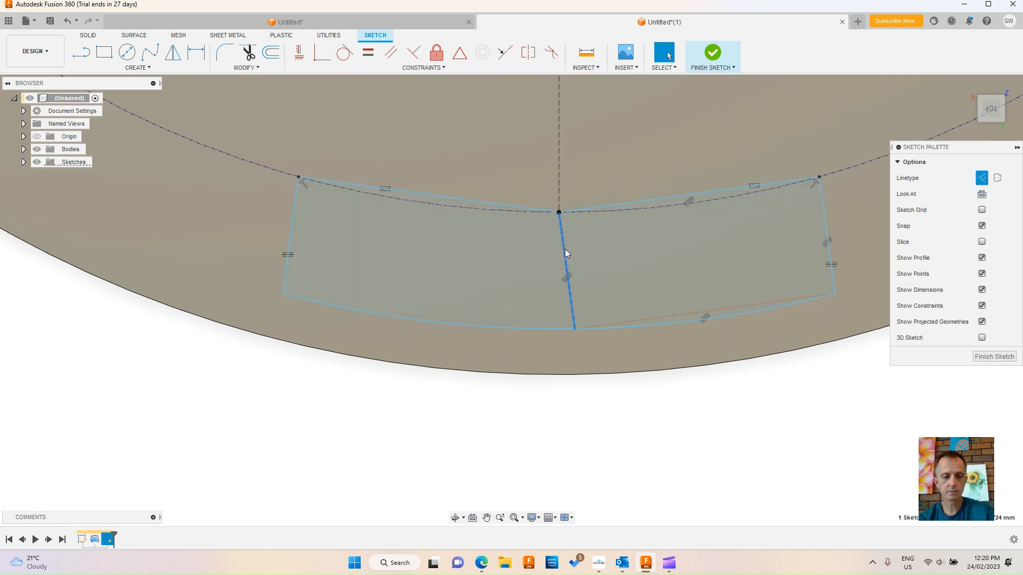
pyautogui.press('x')
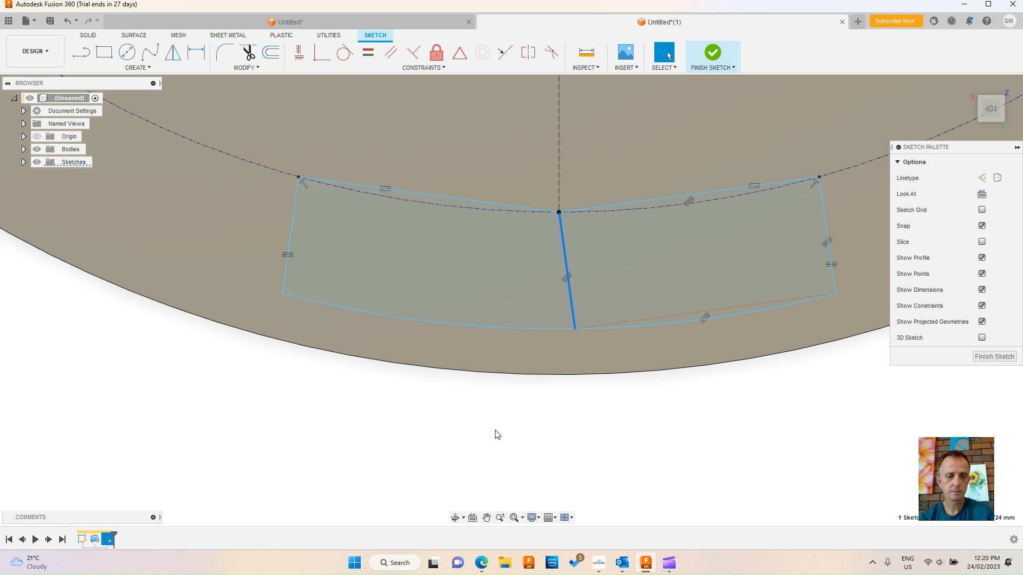
pyautogui.press('d')
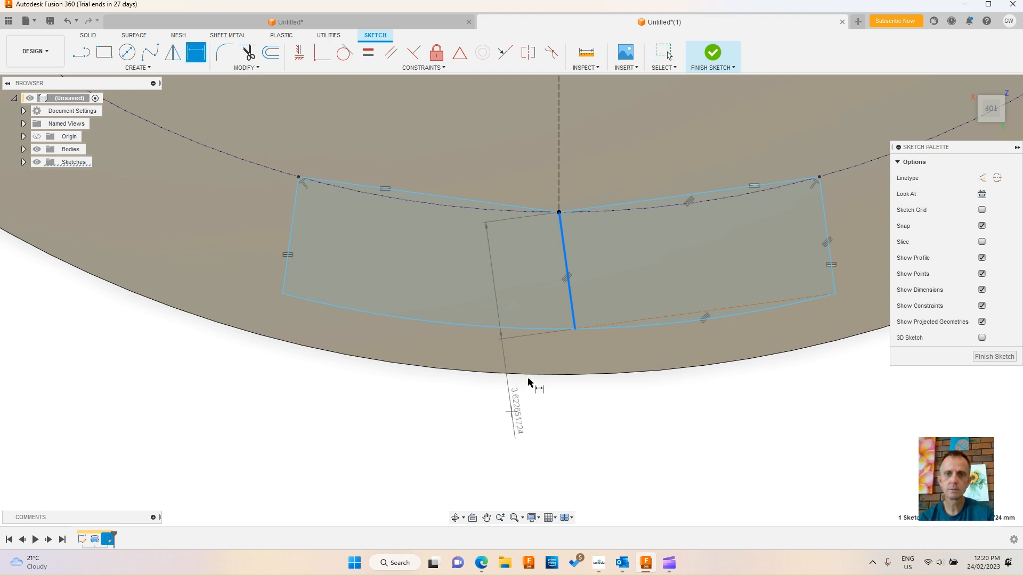
pyautogui.click(498, 440)
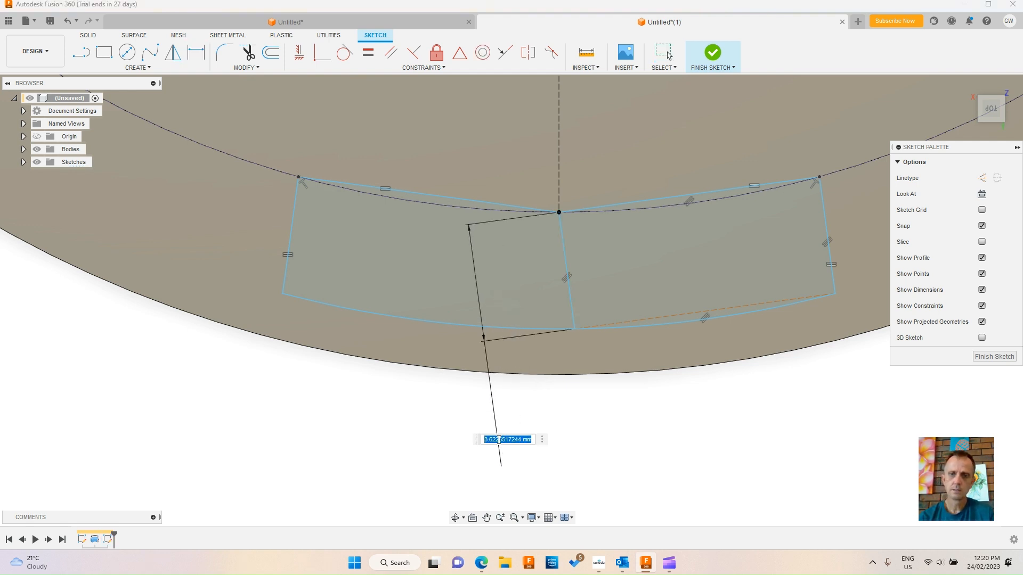
pyautogui.write('3')
pyautogui.press('Return')
# Dimension the slot profile's right inner edge, from the construction line's end to the projected circle, to 4 mm
pyautogui.scroll(-8, 499, 440)
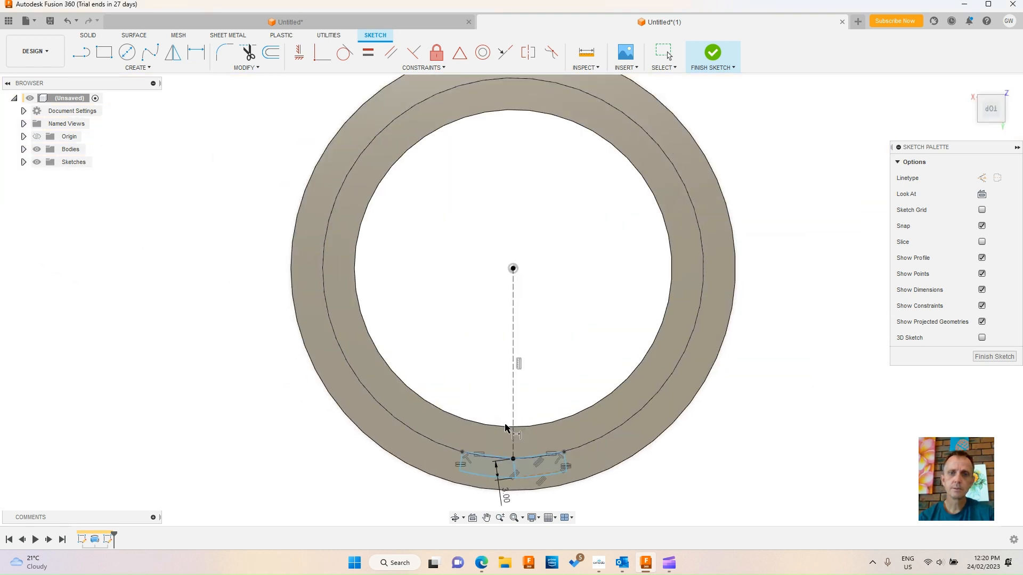
pyautogui.scroll(5, 531, 434)
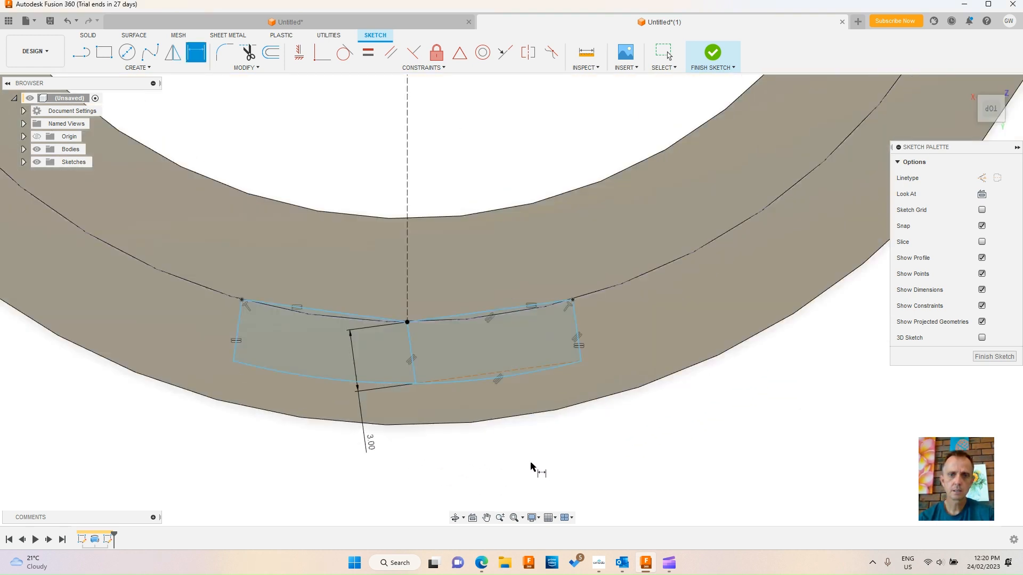
pyautogui.click(487, 294)
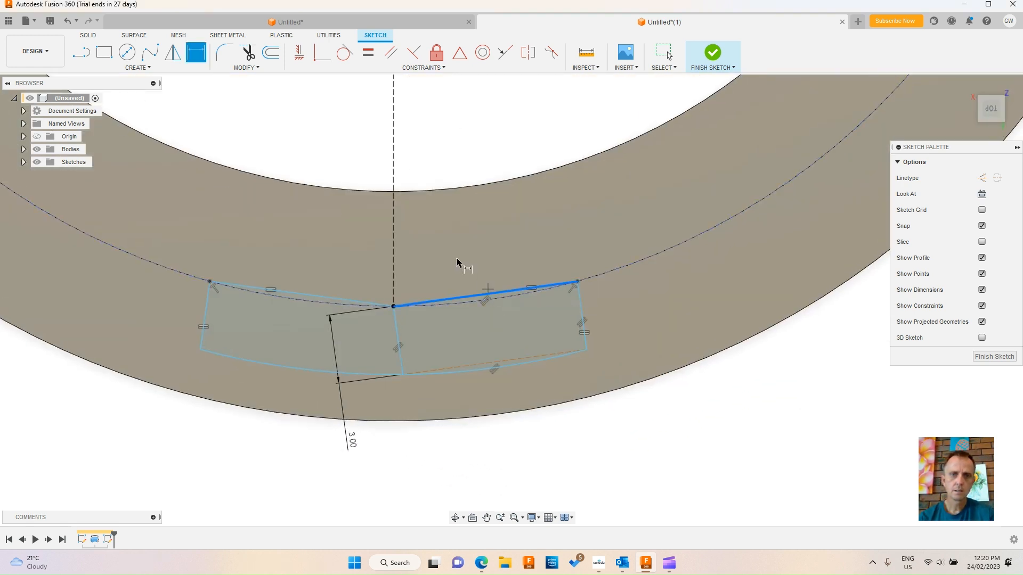
pyautogui.click(315, 247)
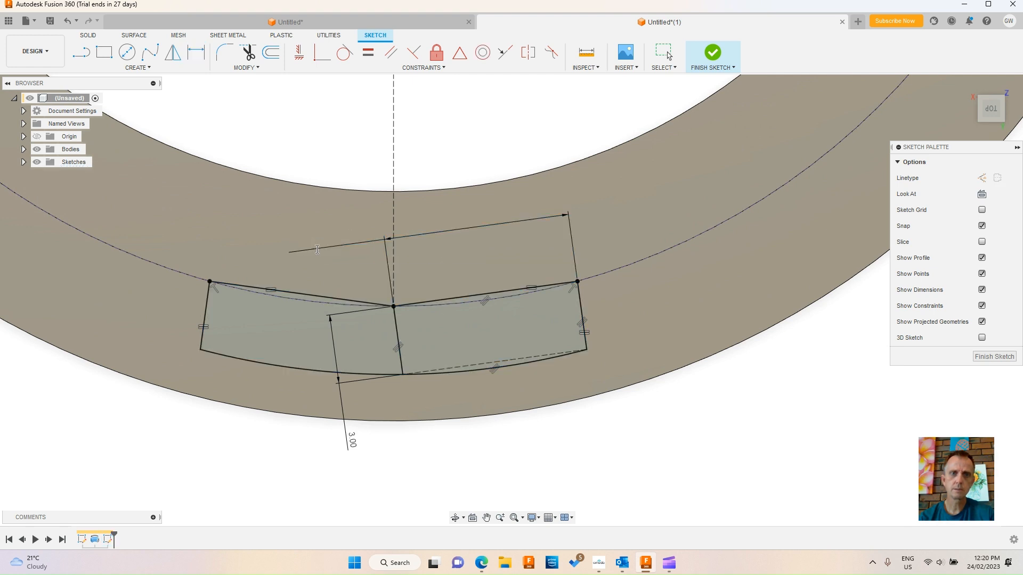
pyautogui.write('4')
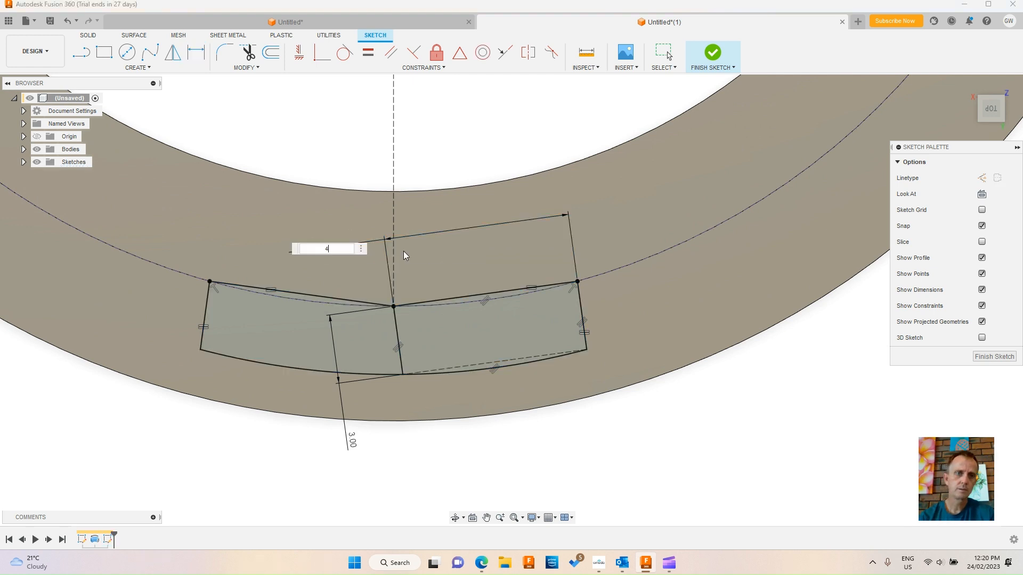
pyautogui.press('Return')
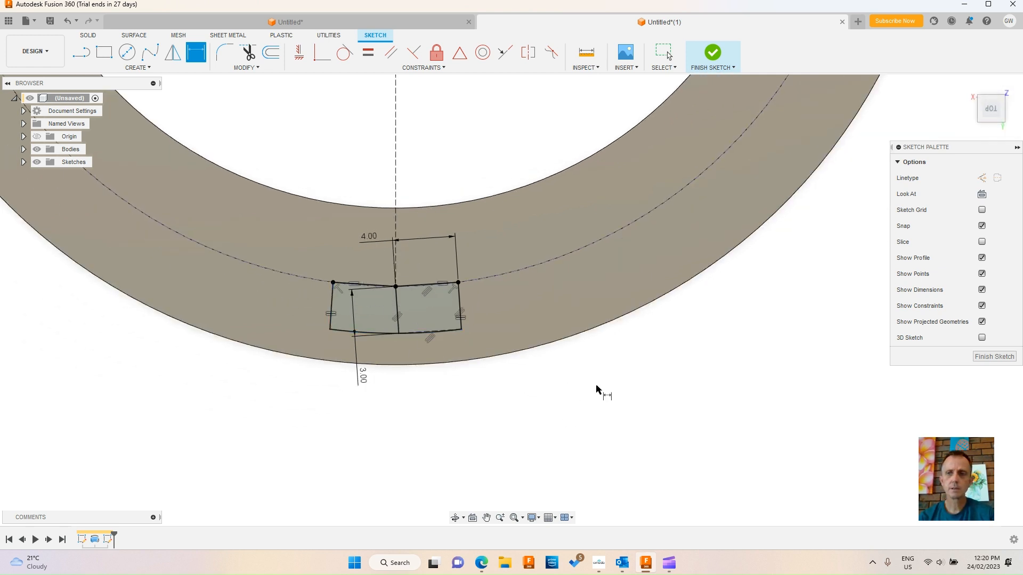
pyautogui.scroll(2, 416, 288)
pyautogui.scroll(-4, 740, 445)
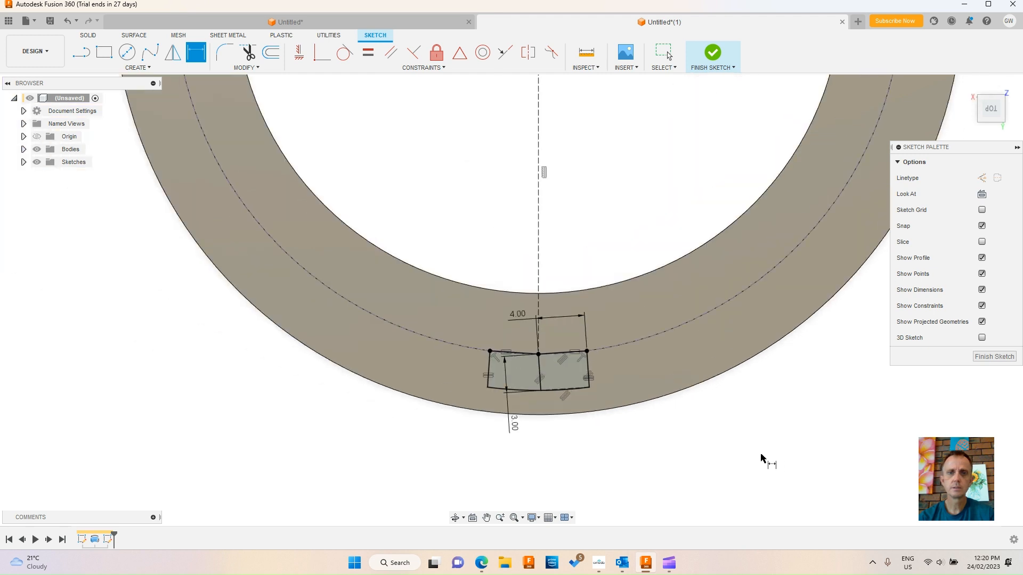
# Extrude the left half of the slot profile -15 mm as a cut down into the sleeve's inner wall
pyautogui.moveTo(687, 457)
pyautogui.keyDown('shift'); pyautogui.mouseDown(button='middle')
pyautogui.moveTo(630, 400)
pyautogui.moveTo(520, 344)
pyautogui.moveTo(487, 397)
pyautogui.moveTo(550, 412)
pyautogui.mouseUp(button='middle'); pyautogui.keyUp('shift')
pyautogui.scroll(-4, 545, 323)
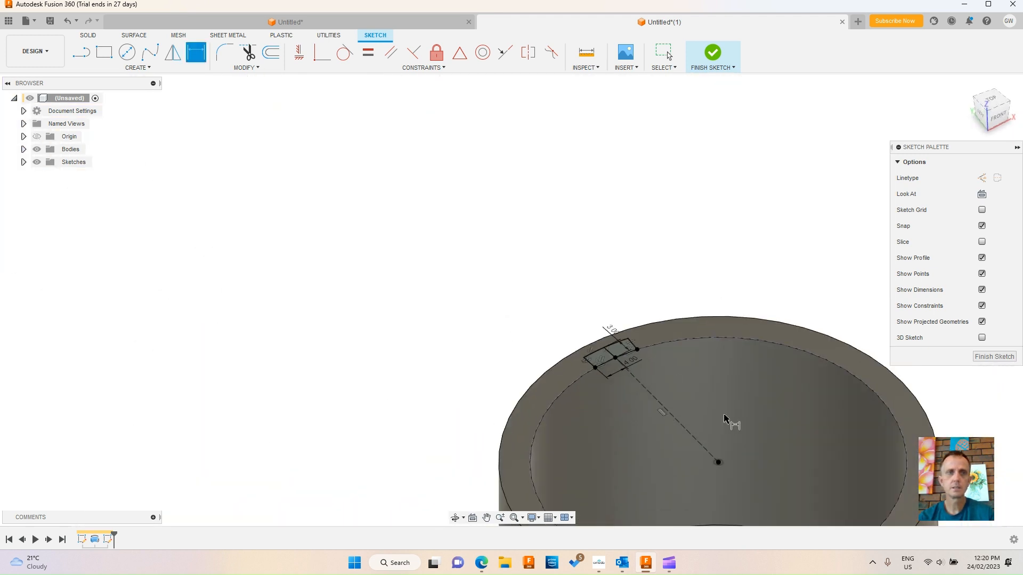
pyautogui.scroll(3, 726, 415)
pyautogui.click(88, 35)
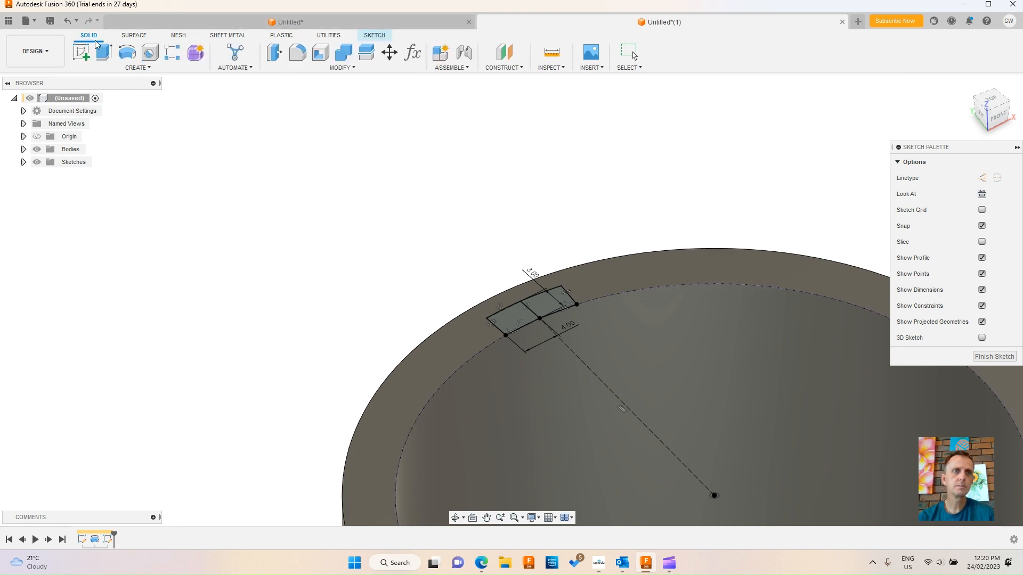
pyautogui.click(105, 53)
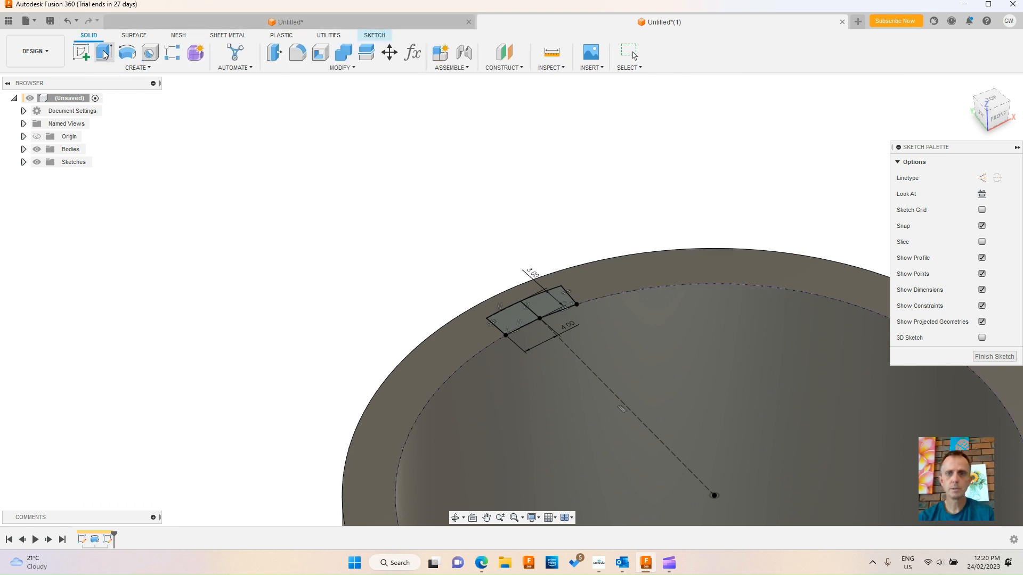
pyautogui.click(510, 321)
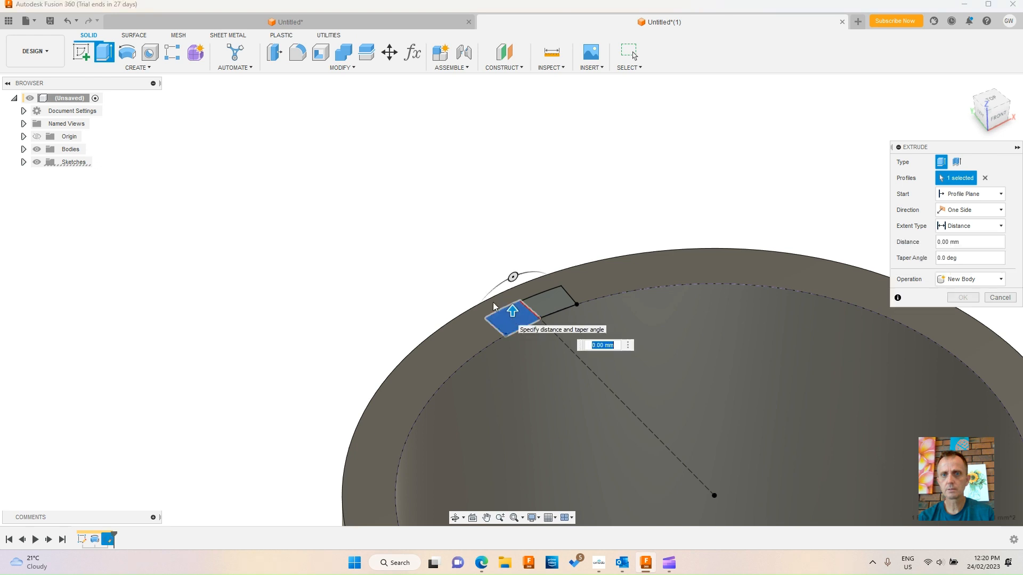
pyautogui.scroll(-4, 382, 174)
pyautogui.scroll(6, 427, 221)
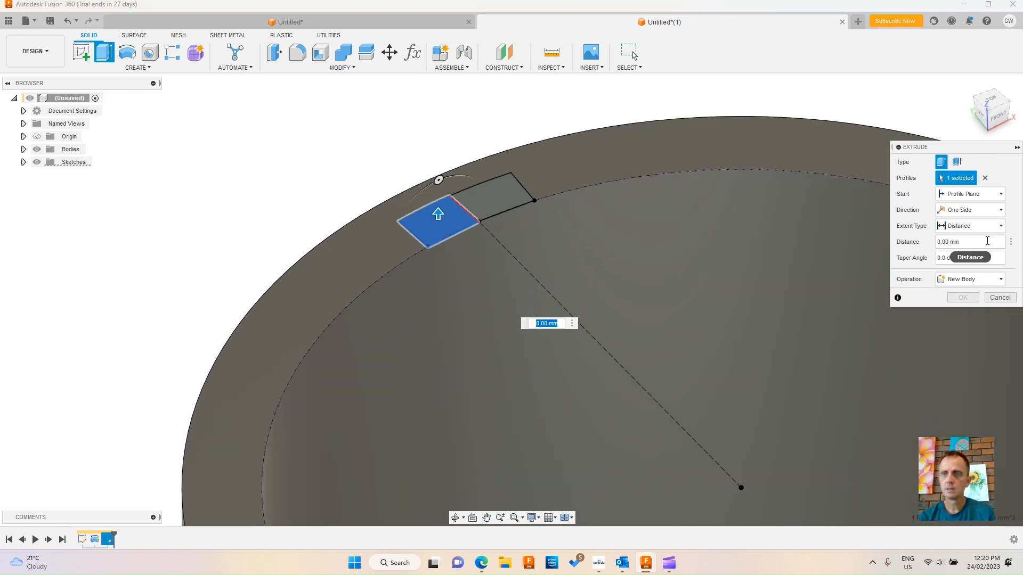
pyautogui.click(985, 242)
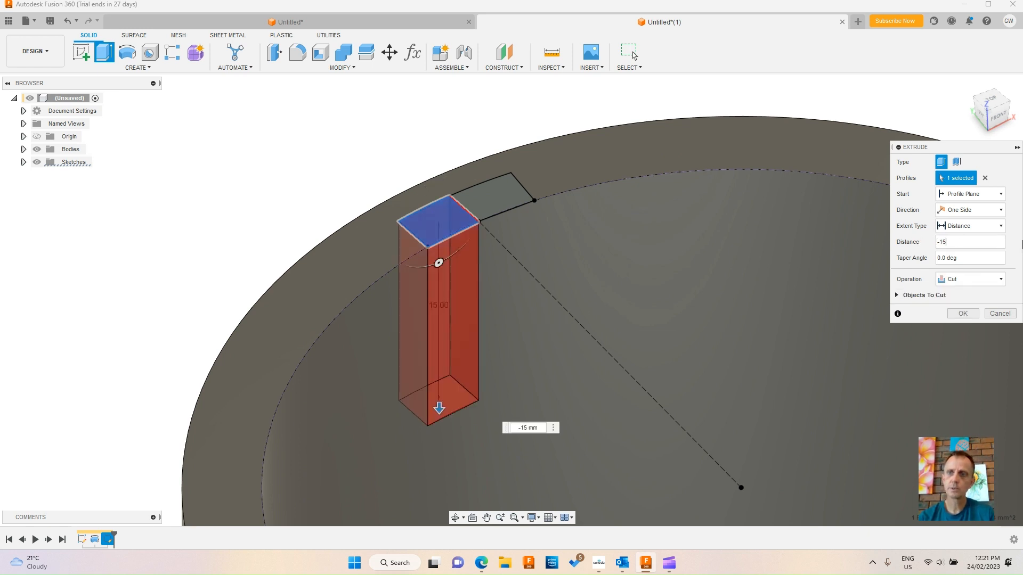
pyautogui.click(959, 314)
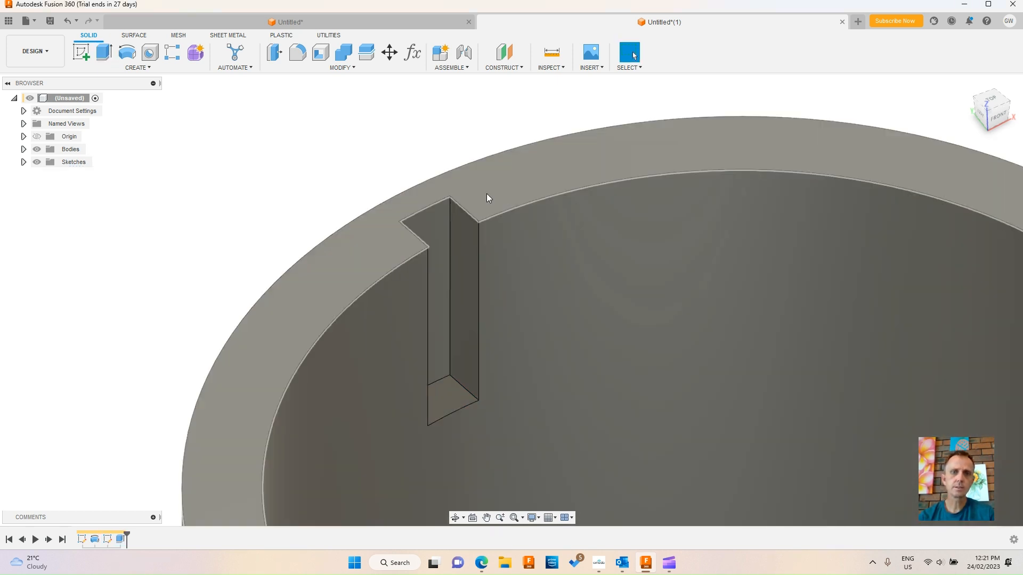
# Cut the slot sketch's right half with a 4 mm extrusion starting from the vertical slot's bottom corner, and leave the sketch hidden
pyautogui.click(23, 161)
pyautogui.click(46, 187)
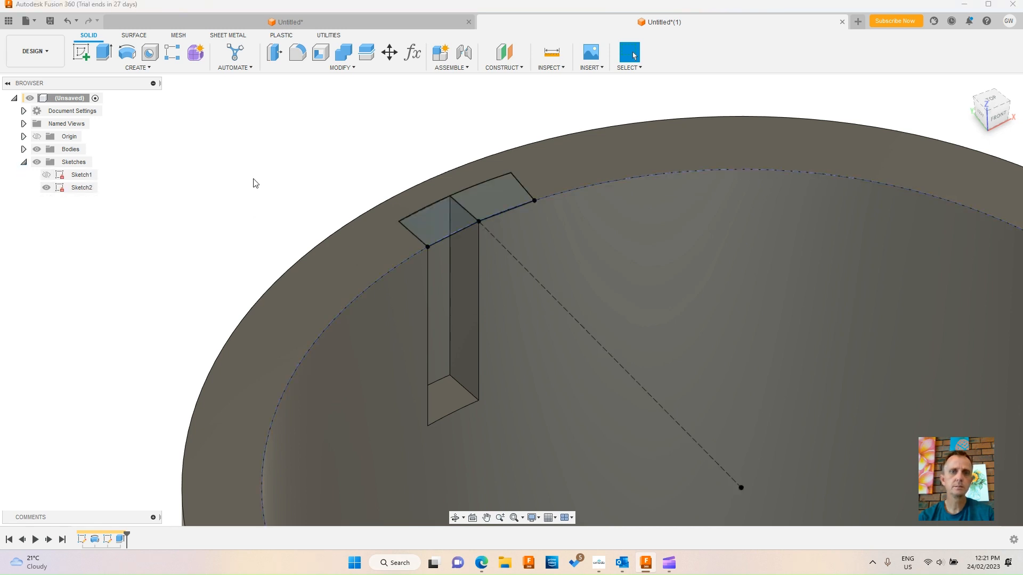
pyautogui.click(105, 54)
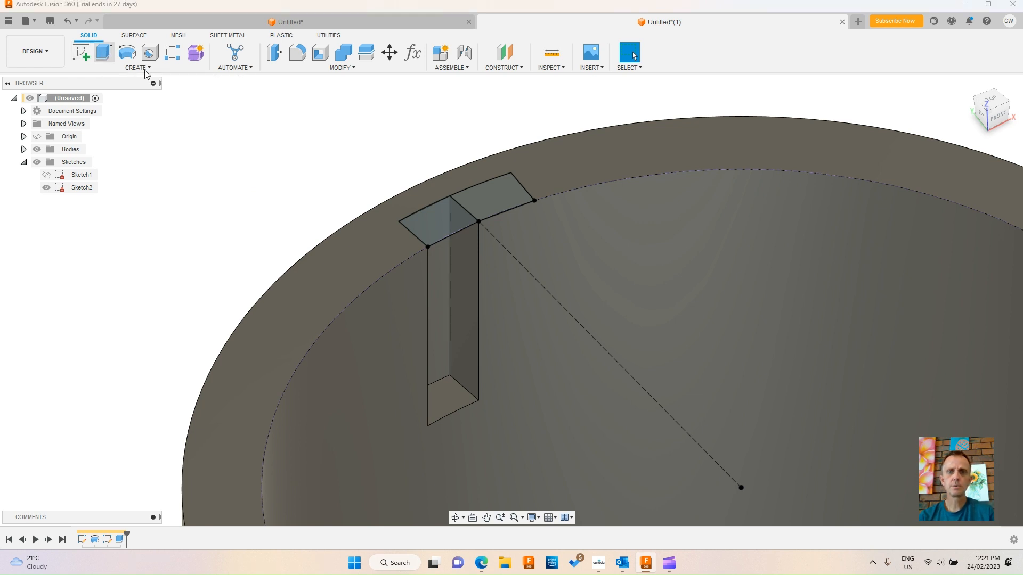
pyautogui.click(493, 201)
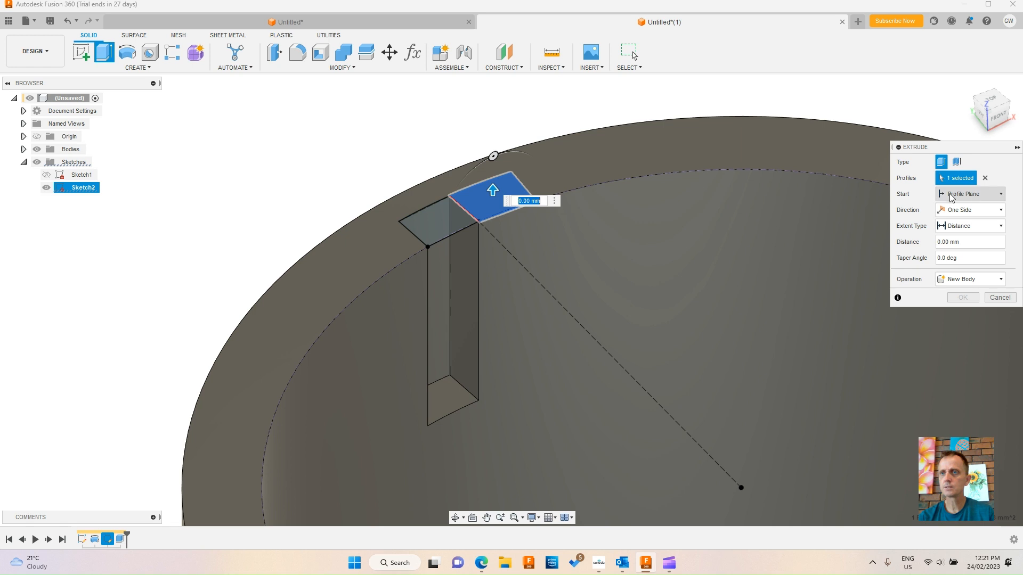
pyautogui.click(992, 196)
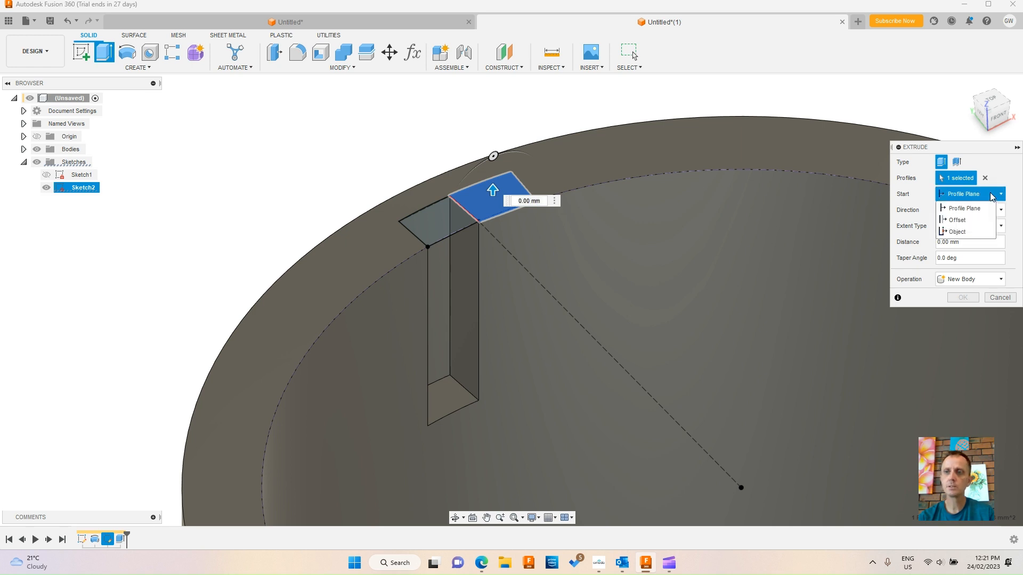
pyautogui.click(957, 233)
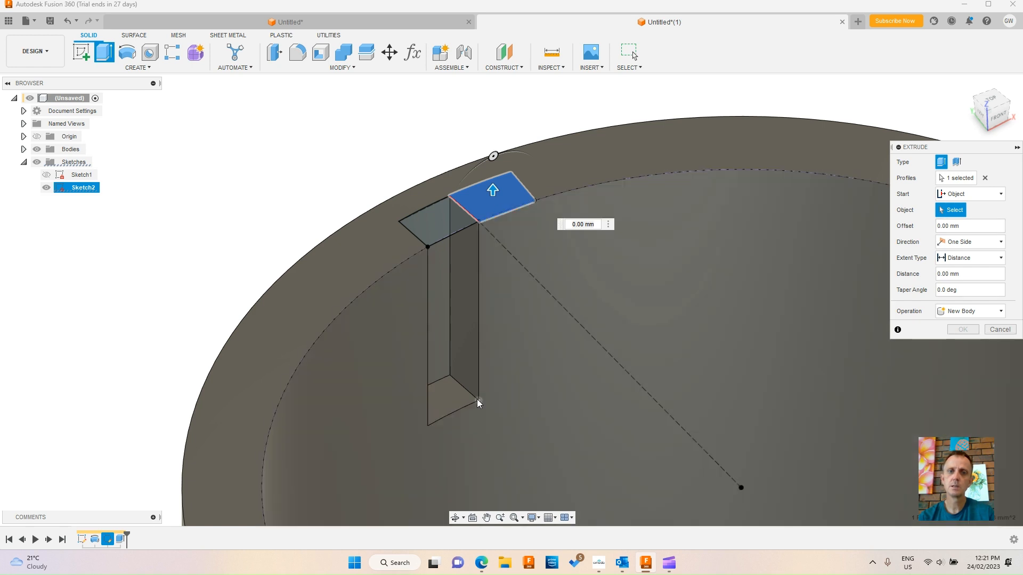
pyautogui.click(478, 402)
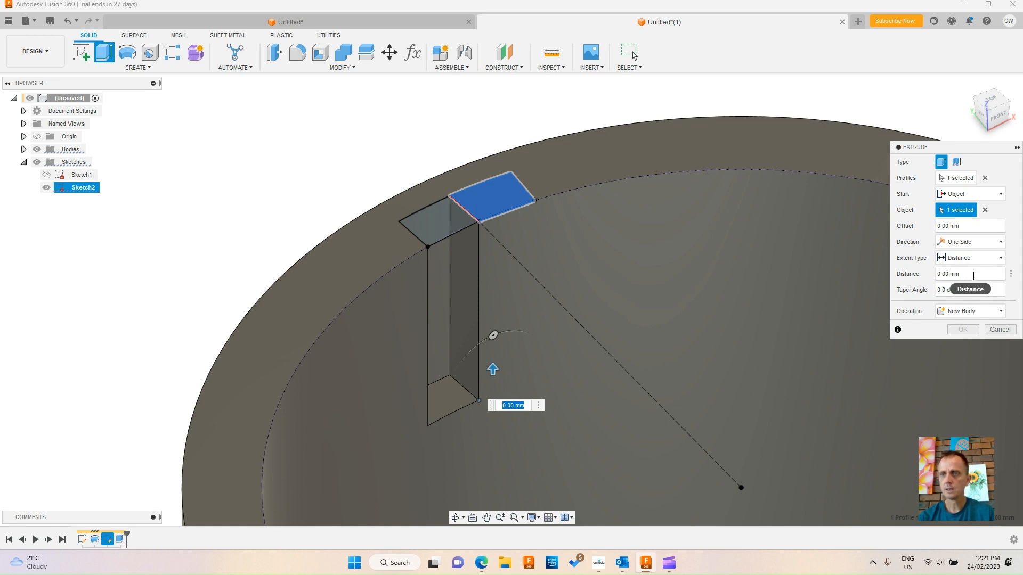
pyautogui.click(973, 274)
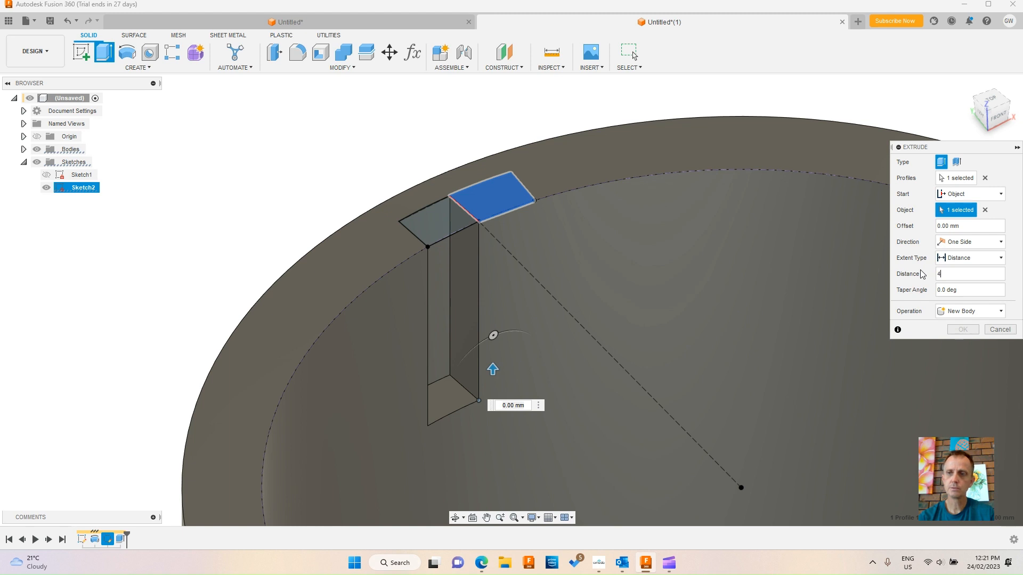
pyautogui.press('Return')
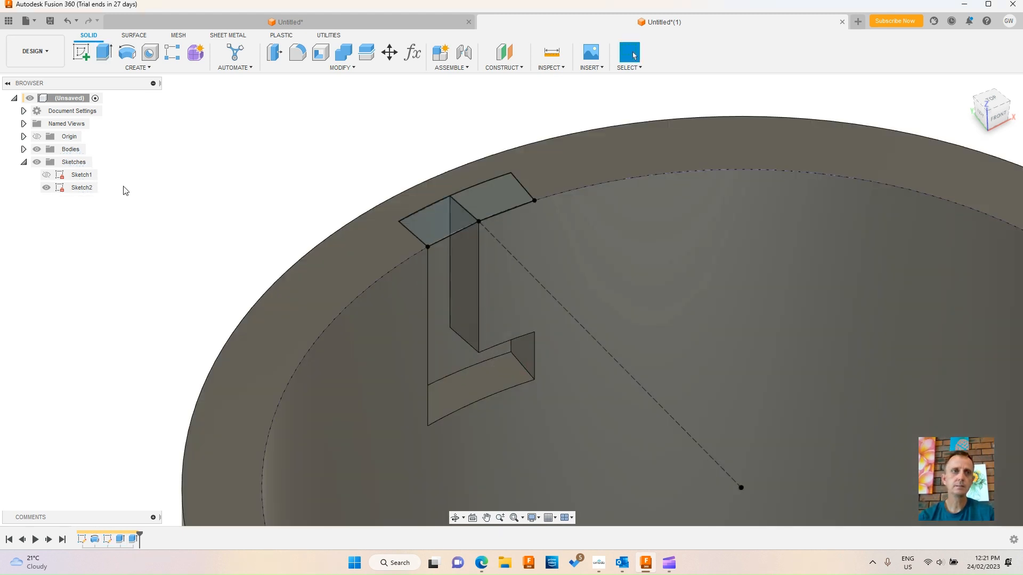
pyautogui.click(46, 187)
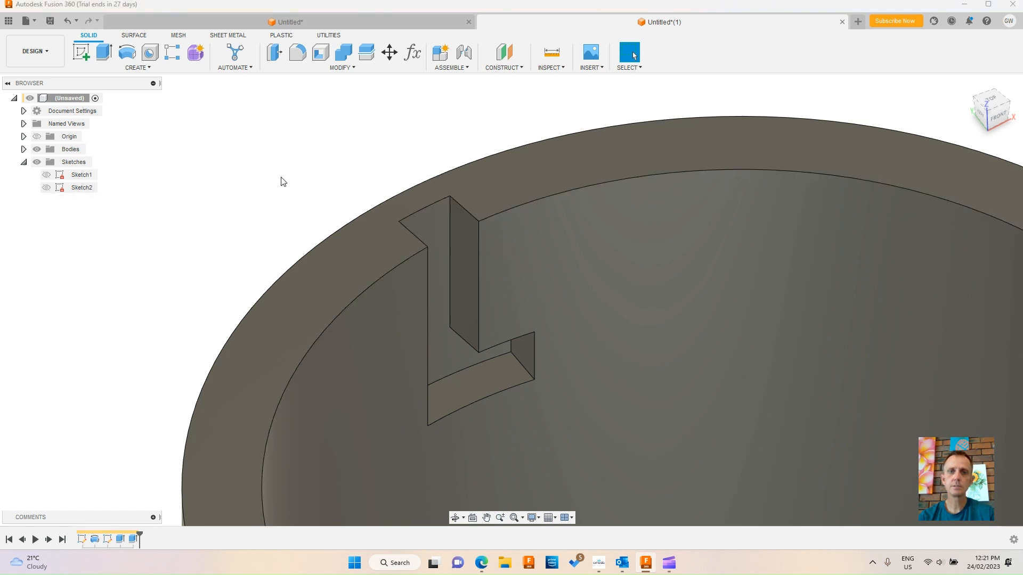
# Circular-pattern both slot cuts around the sleeve's vertical axis with full distribution and a quantity of 3
pyautogui.scroll(-5, 230, 203)
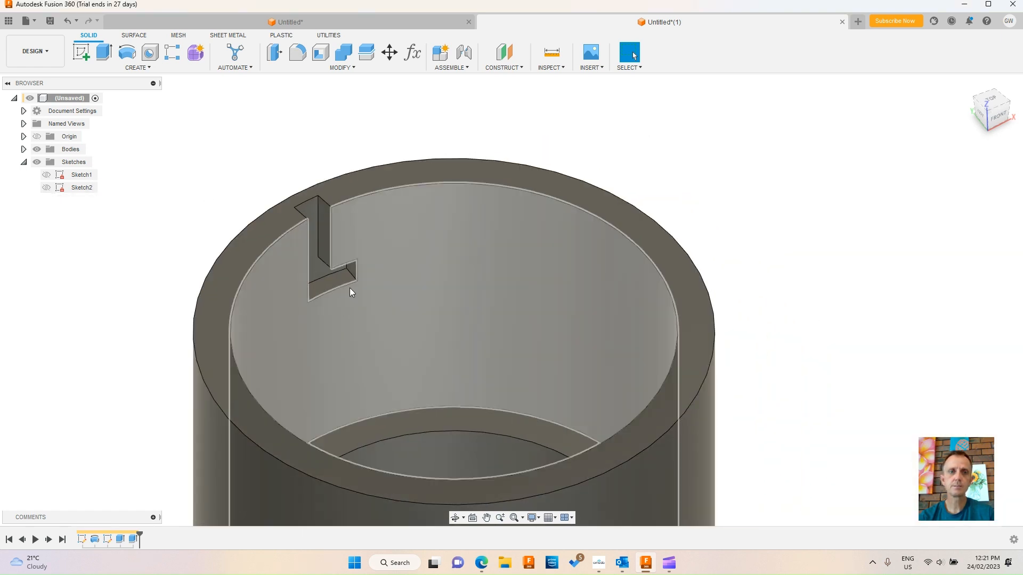
pyautogui.scroll(2, 448, 371)
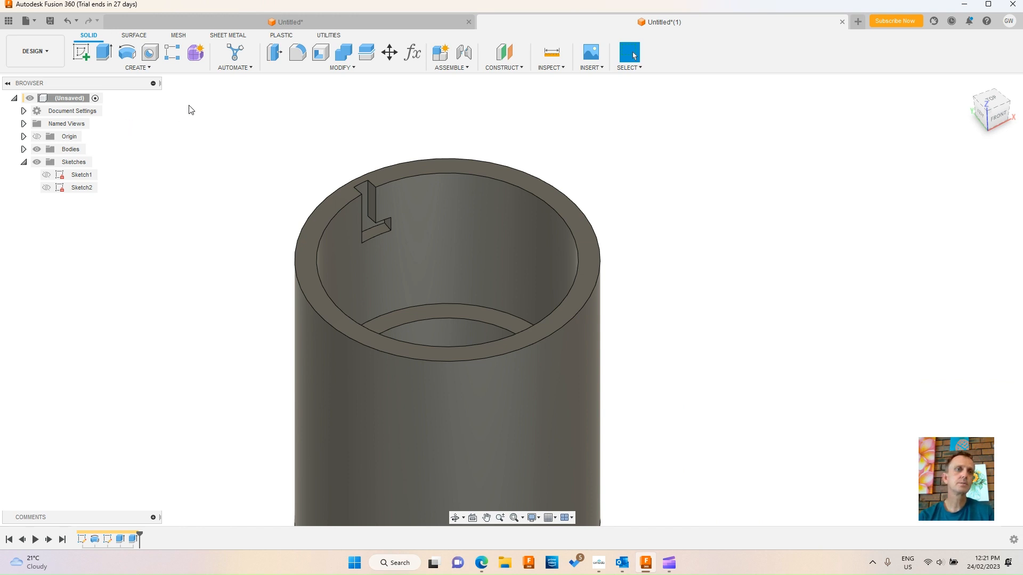
pyautogui.click(171, 53)
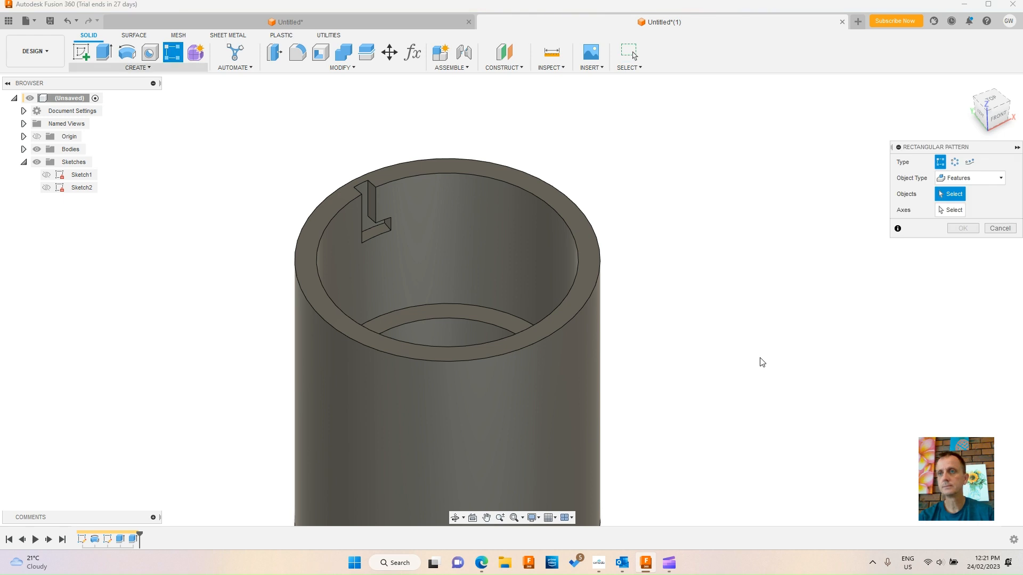
pyautogui.click(957, 164)
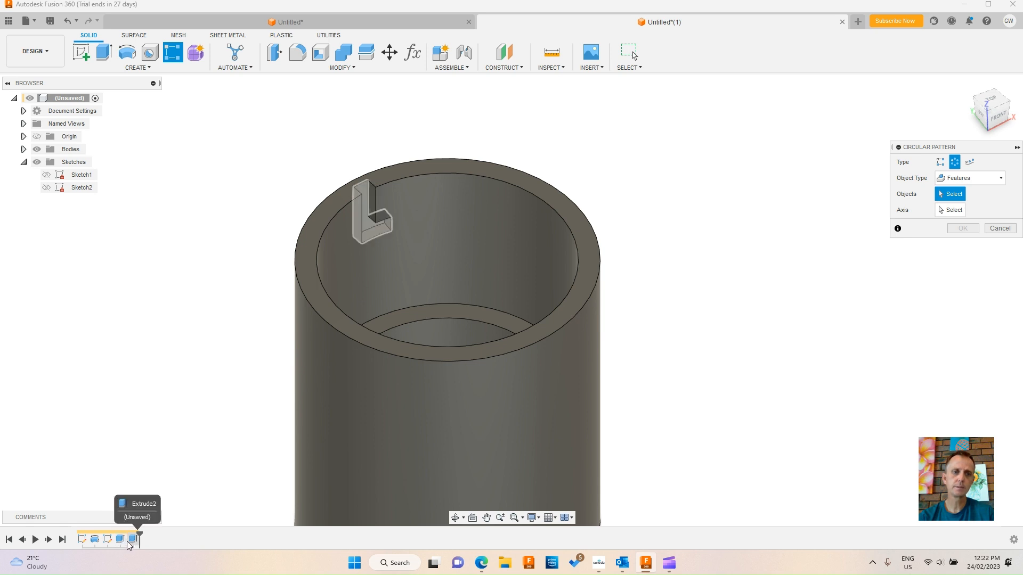
pyautogui.click(119, 539)
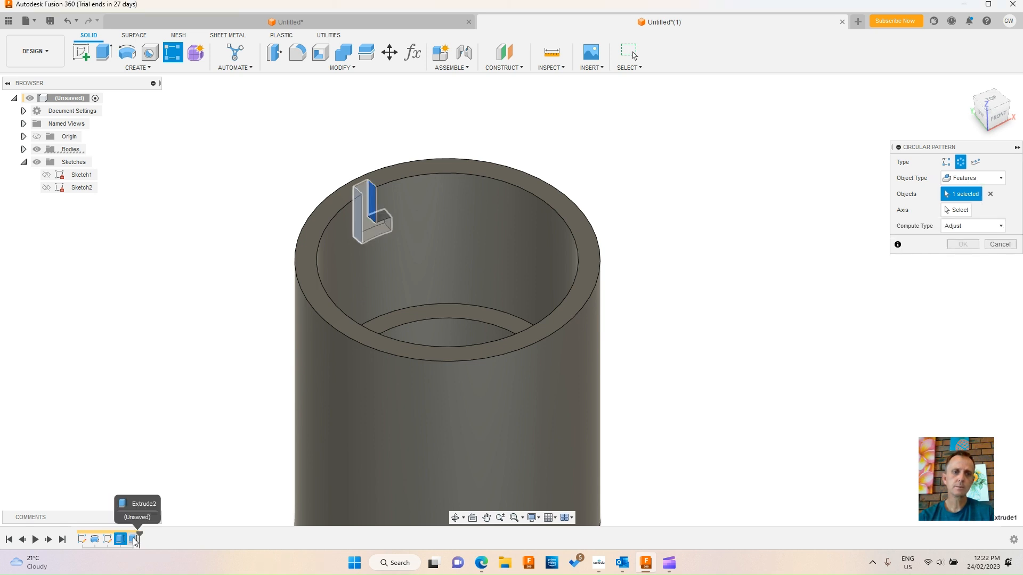
pyautogui.click(132, 539)
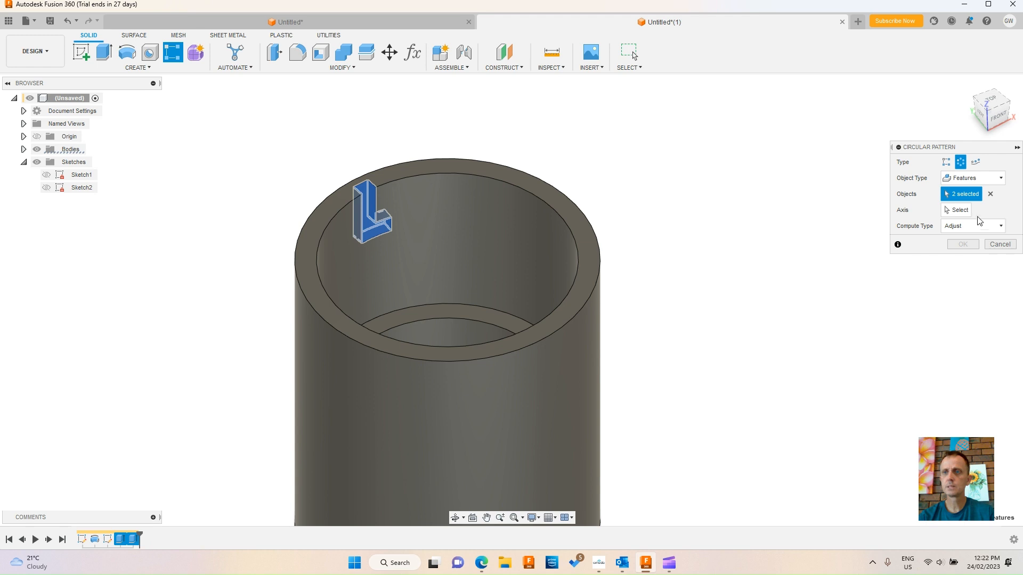
pyautogui.click(958, 211)
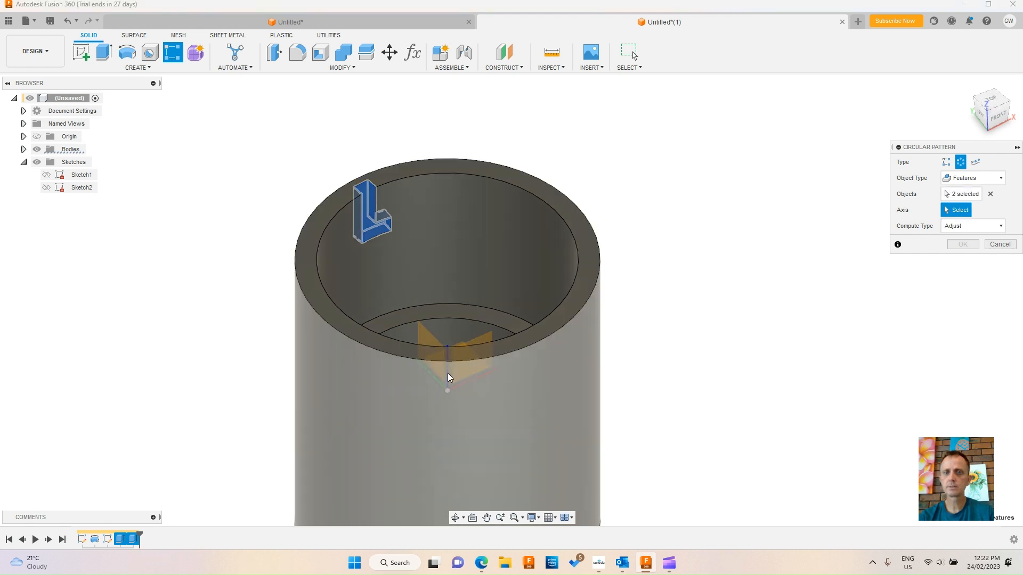
pyautogui.keyDown('shift'); pyautogui.moveTo(593, 321); pyautogui.dragTo(506, 333, button='middle'); pyautogui.keyUp('shift')
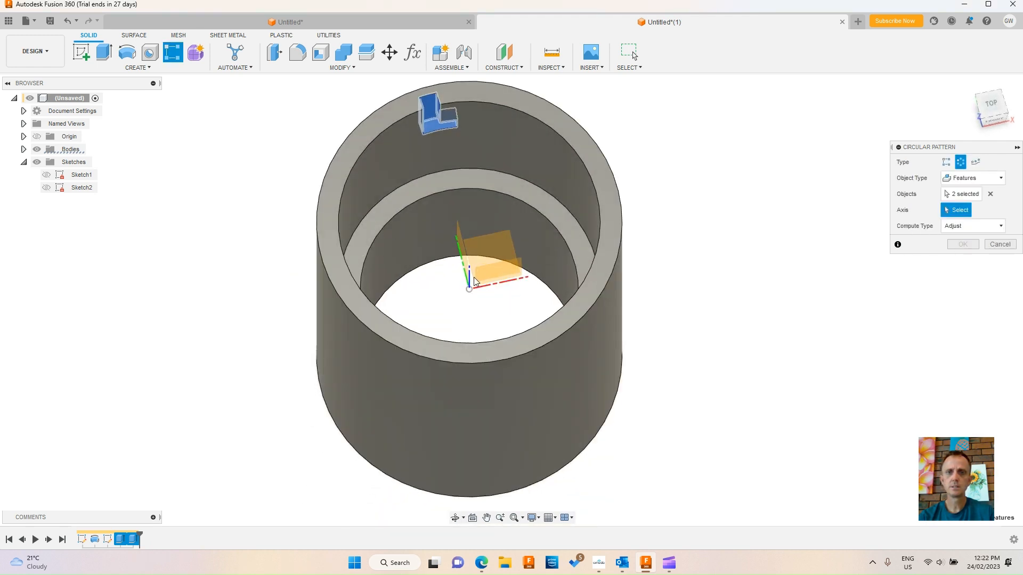
pyautogui.click(469, 277)
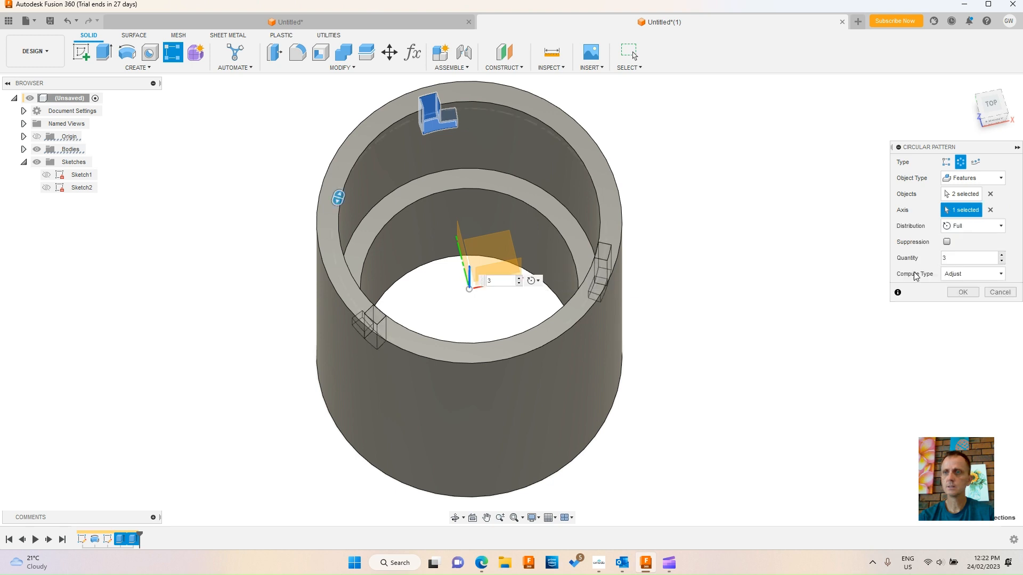
pyautogui.click(1002, 255)
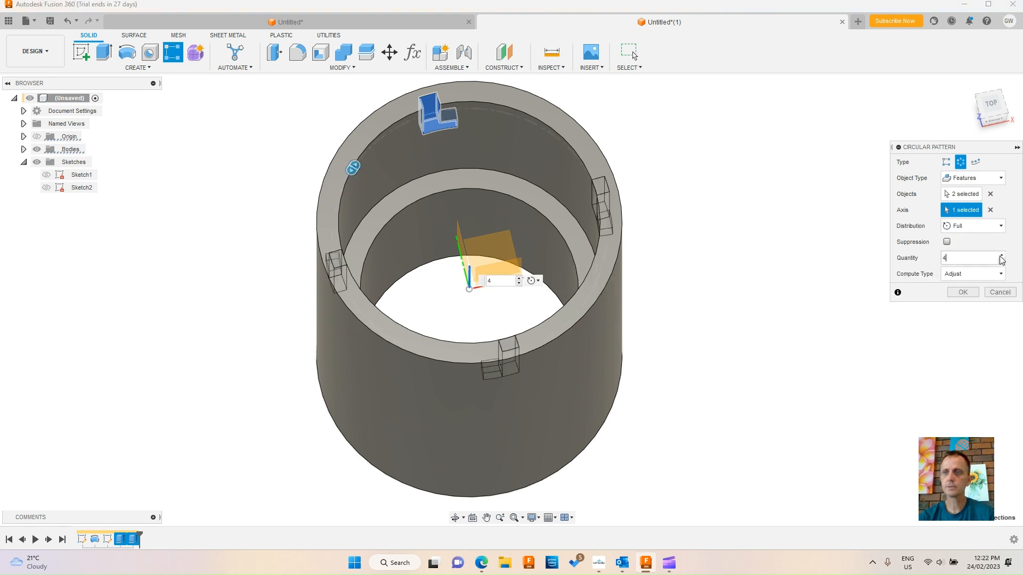
pyautogui.click(1002, 261)
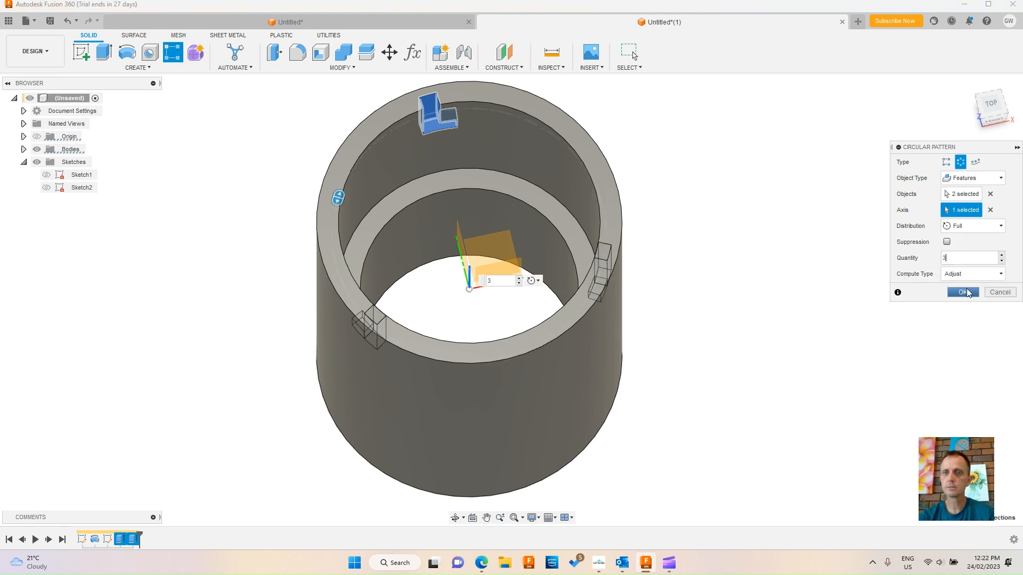
pyautogui.click(962, 292)
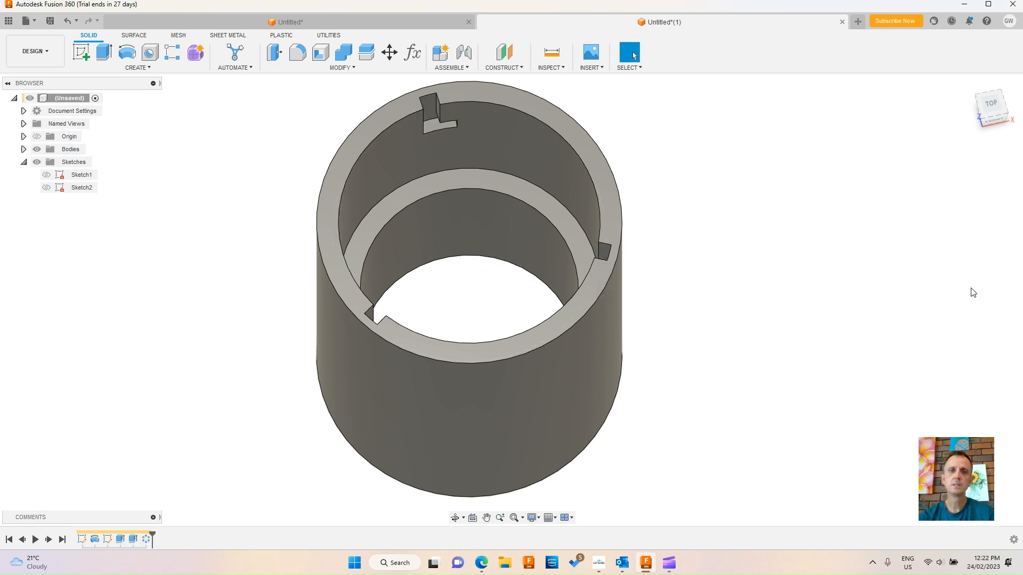
pyautogui.scroll(-4, 723, 334)
pyautogui.keyDown('shift'); pyautogui.moveTo(732, 329); pyautogui.dragTo(724, 307, button='middle'); pyautogui.keyUp('shift')
pyautogui.scroll(3, 594, 259)
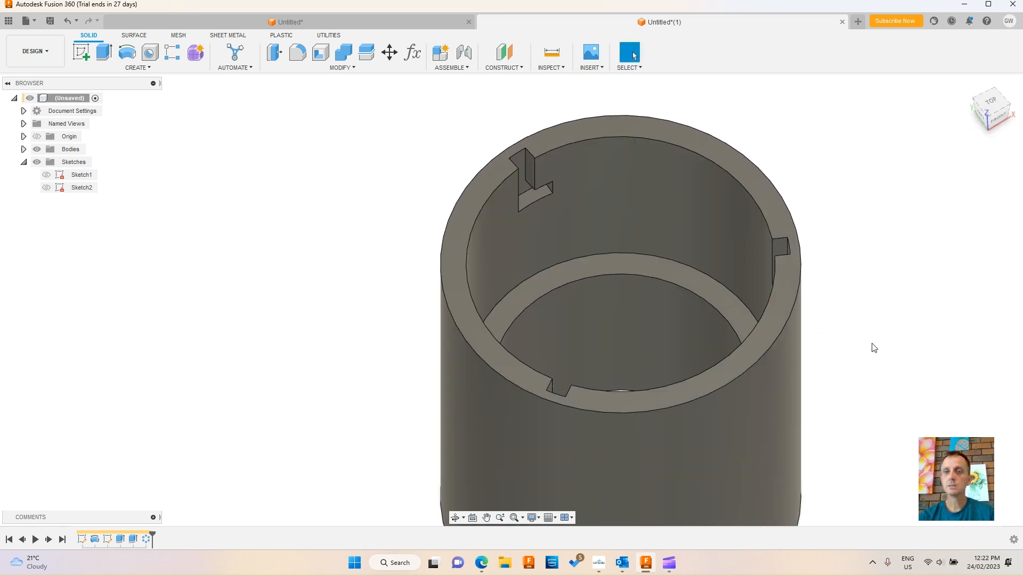
pyautogui.scroll(-3, 876, 343)
pyautogui.scroll(-2, 436, 274)
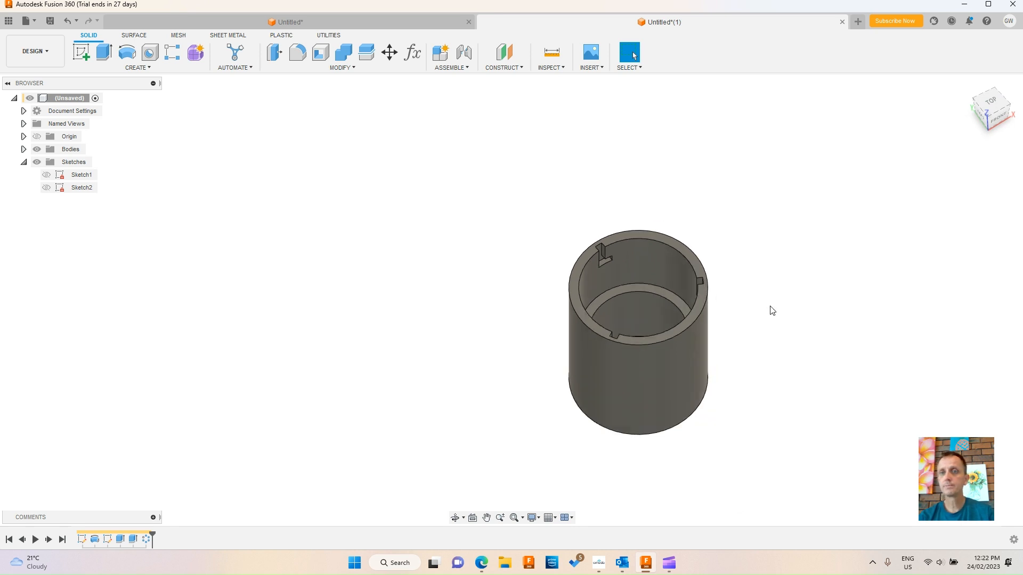
pyautogui.scroll(3, 771, 310)
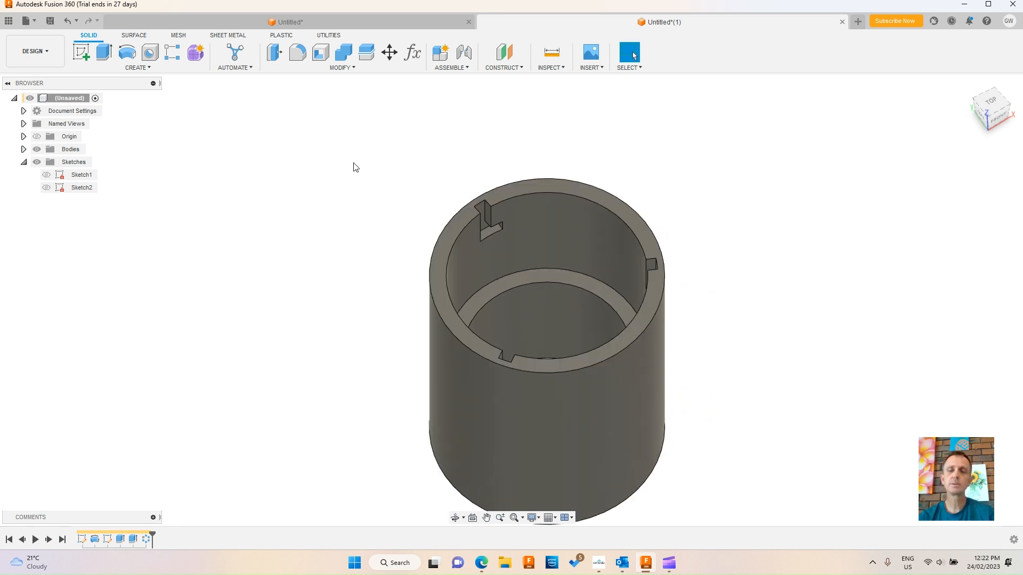